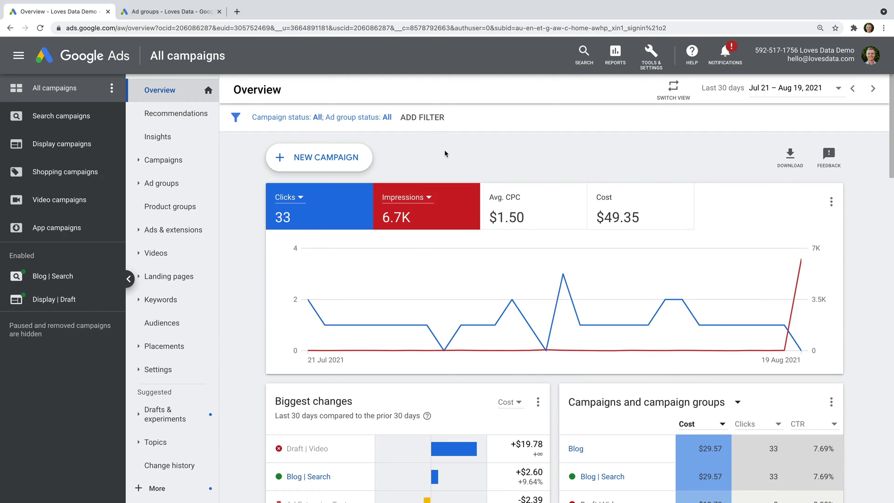
Step: Start a new campaign without a goal's guidance, using the Video type and the Custom video campaign subtype
click(333, 166)
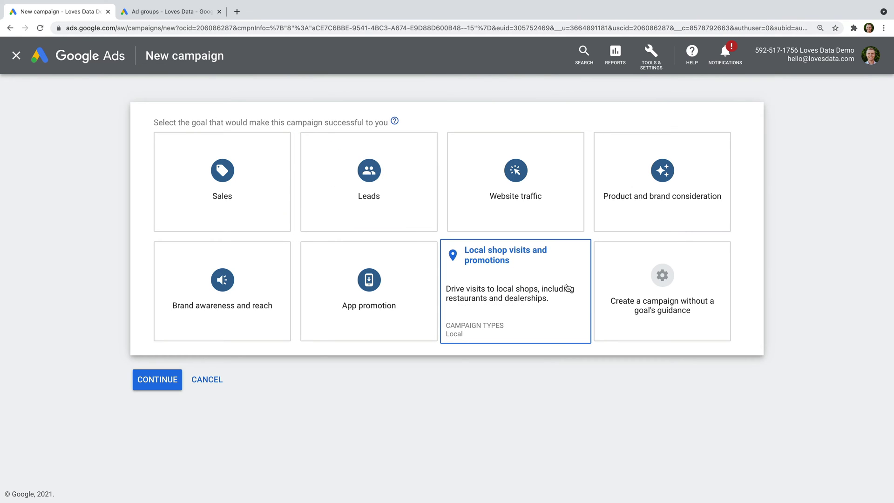
click(689, 267)
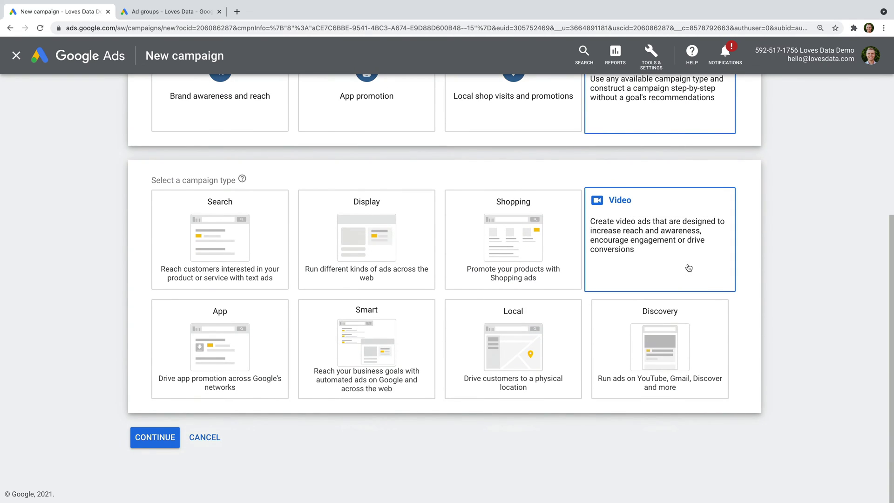
click(623, 213)
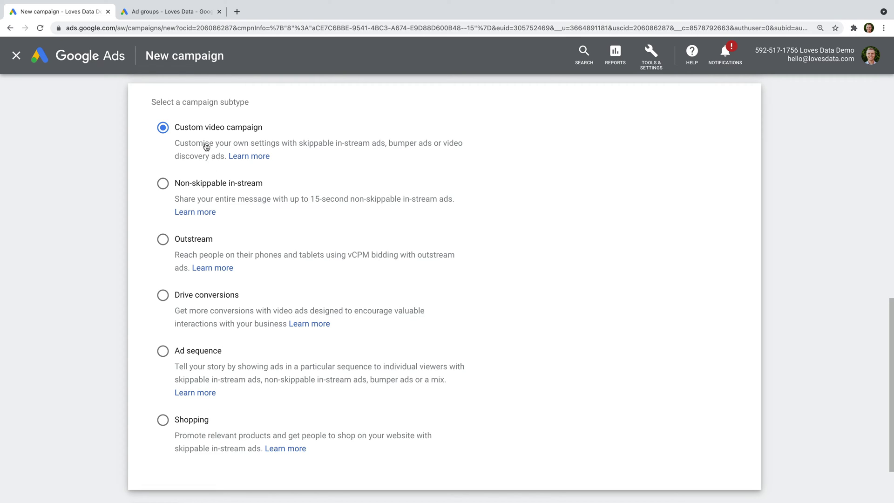
scroll(138, 186, down, 3)
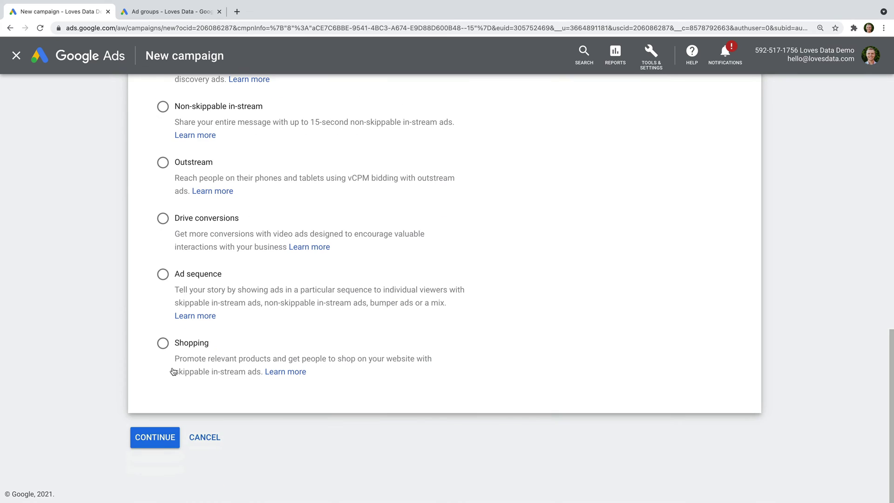
click(163, 440)
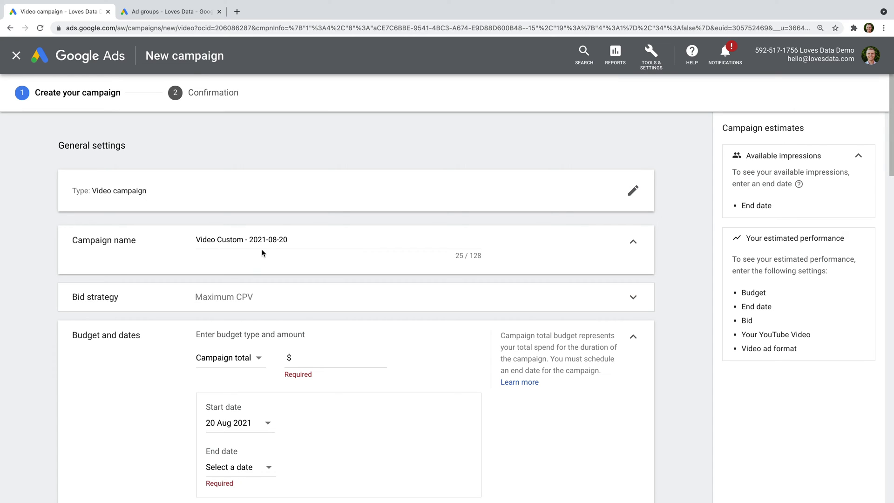
Step: Rename the campaign as YouTube Promotion
drag(292, 240, 196, 240)
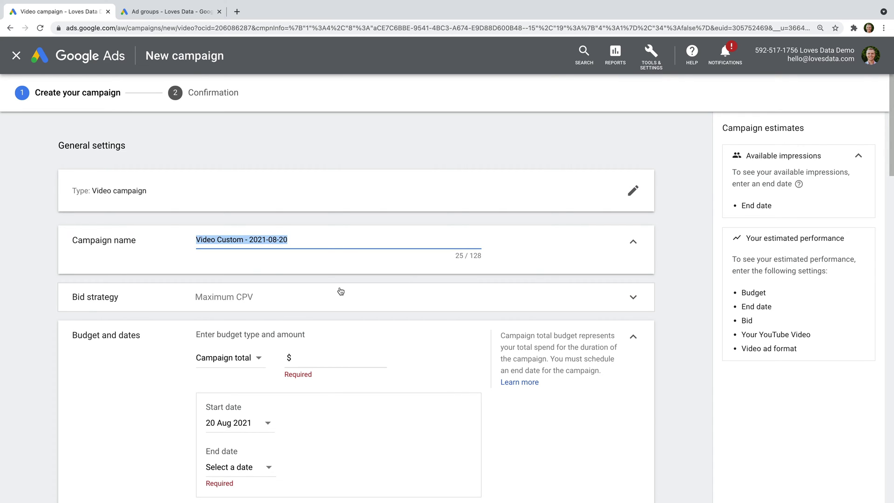
text(YouTube)
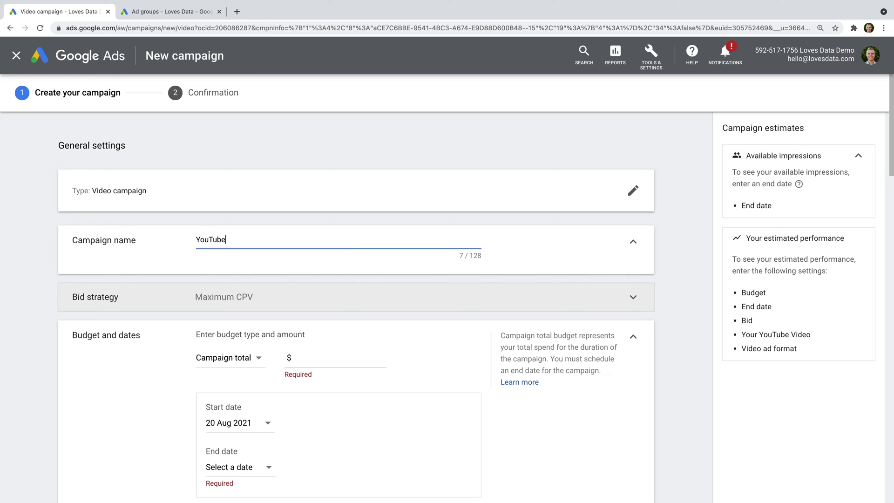
text( Promotion)
Step: Switch the campaign's budget type to Daily and set the amount to $10.00
scroll(349, 312, down, 3)
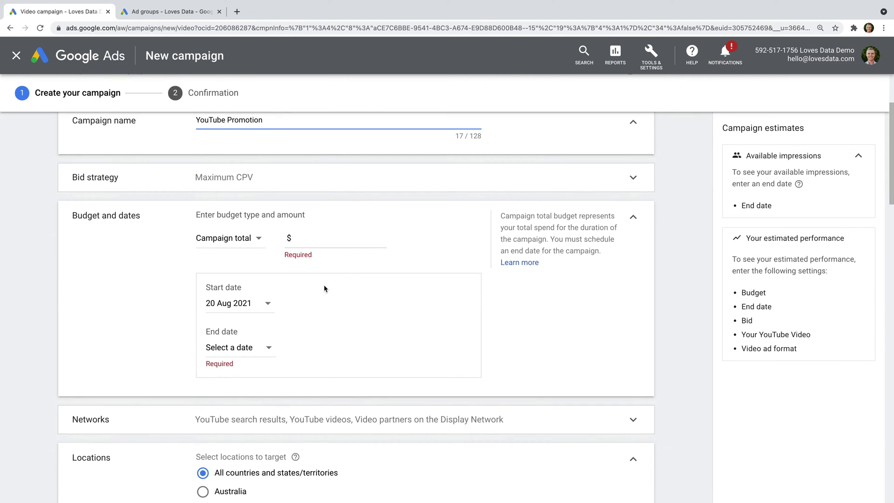
click(250, 242)
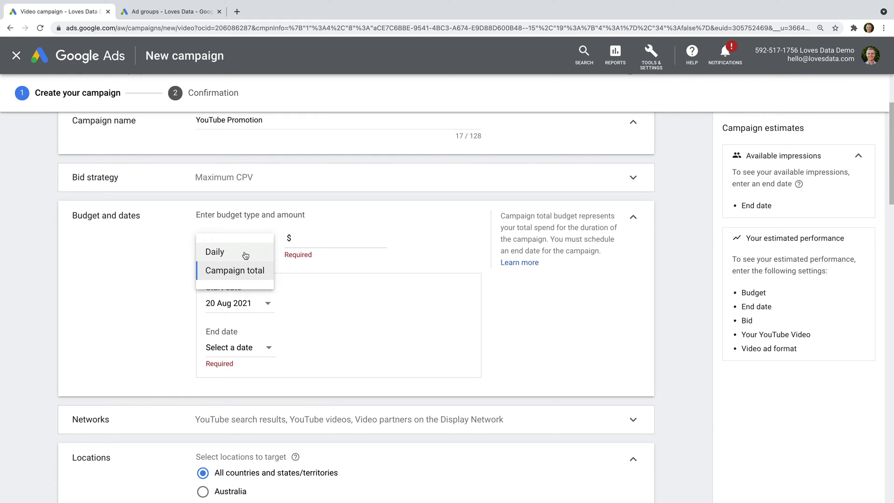
click(245, 256)
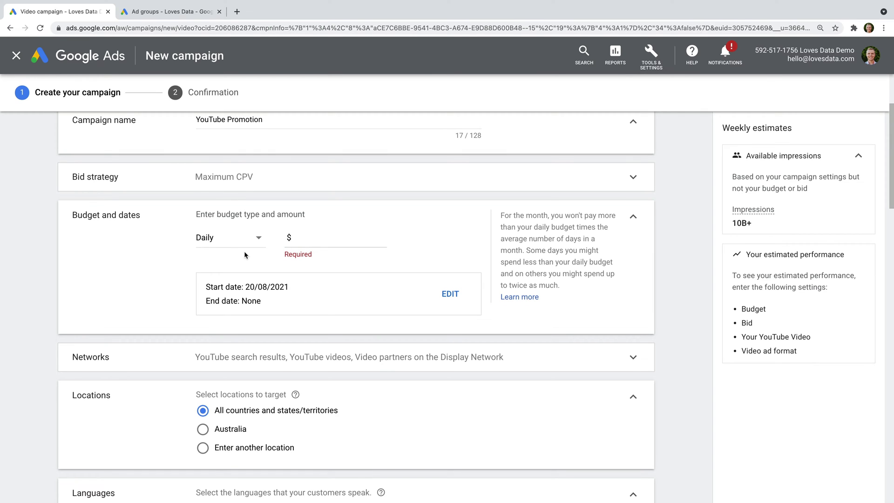
mouse_move(214, 242)
click(299, 237)
text(10)
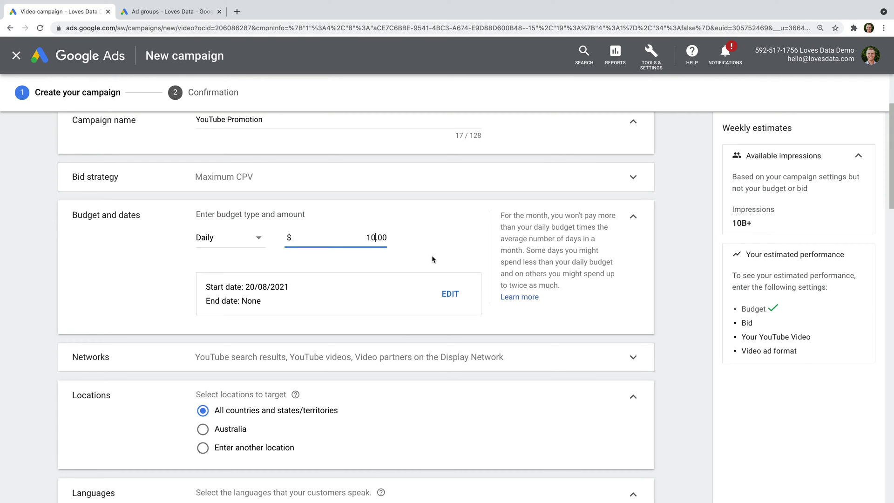
Step: Set the campaign's end date to 19 Sep 2021
click(450, 297)
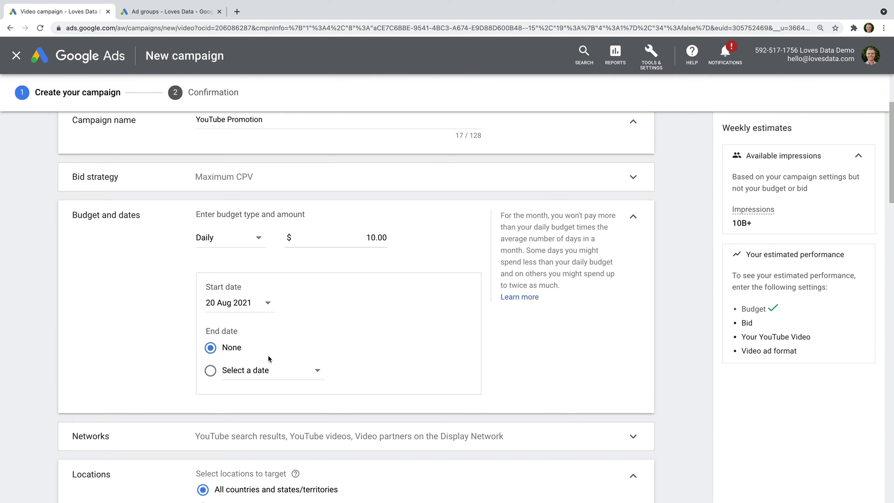
click(251, 370)
scroll(288, 349, down, 2)
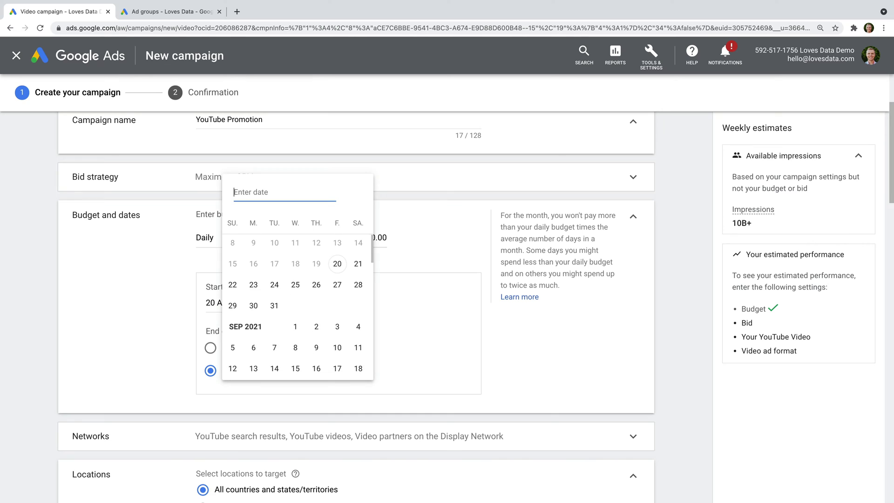
click(233, 338)
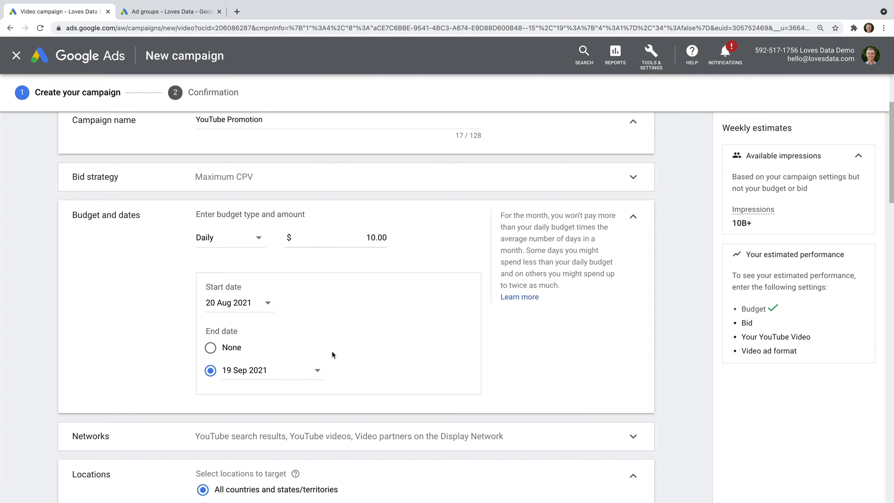
Step: Exclude video partners on the Display Network from the campaign's networks
scroll(332, 355, down, 3)
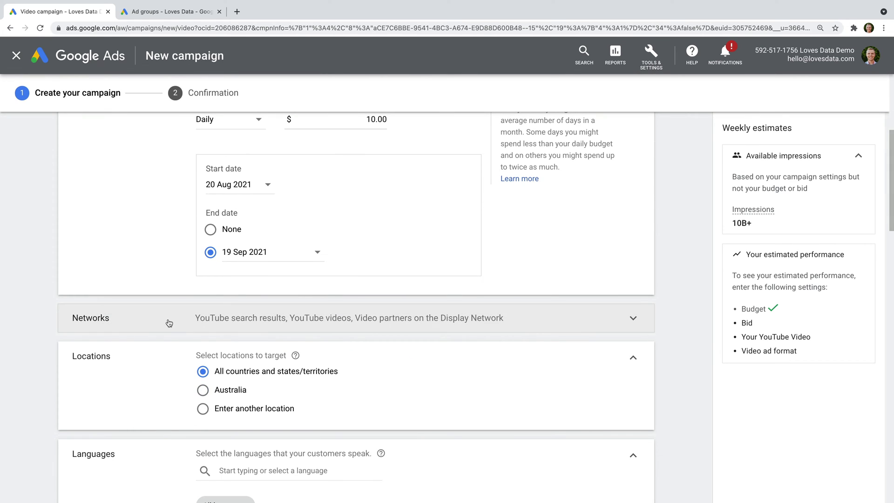
click(169, 323)
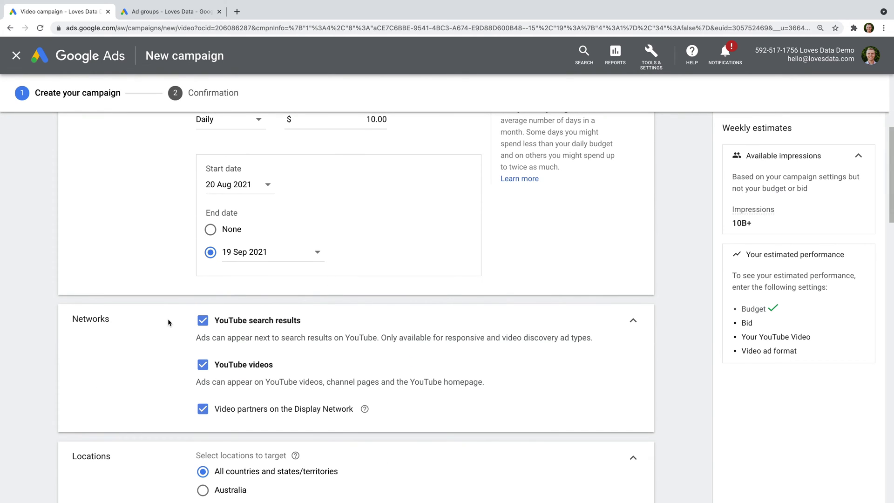
click(203, 412)
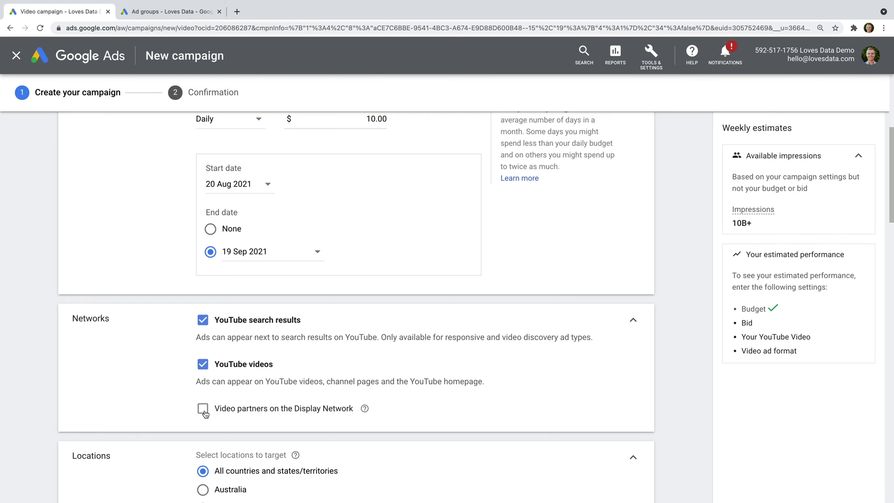
scroll(407, 415, down, 3)
scroll(407, 419, down, 1)
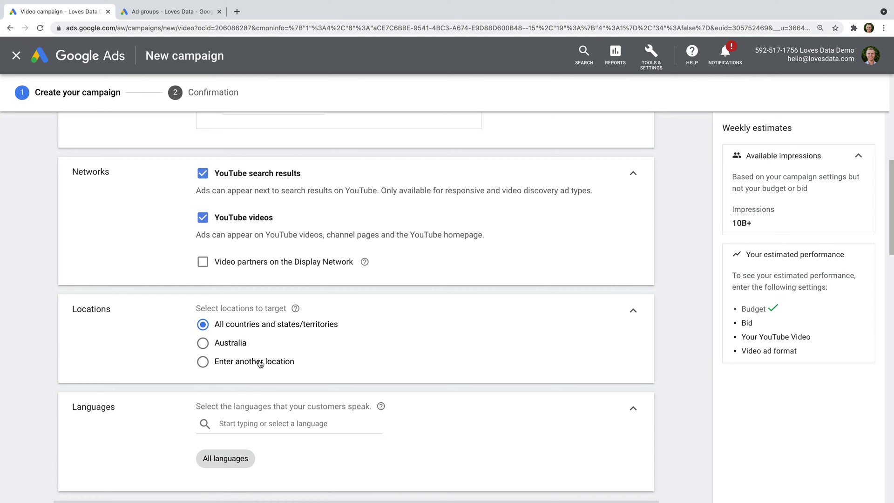
click(202, 344)
click(203, 325)
Step: Review the inventory type options in the campaign's content exclusions
scroll(320, 349, down, 1)
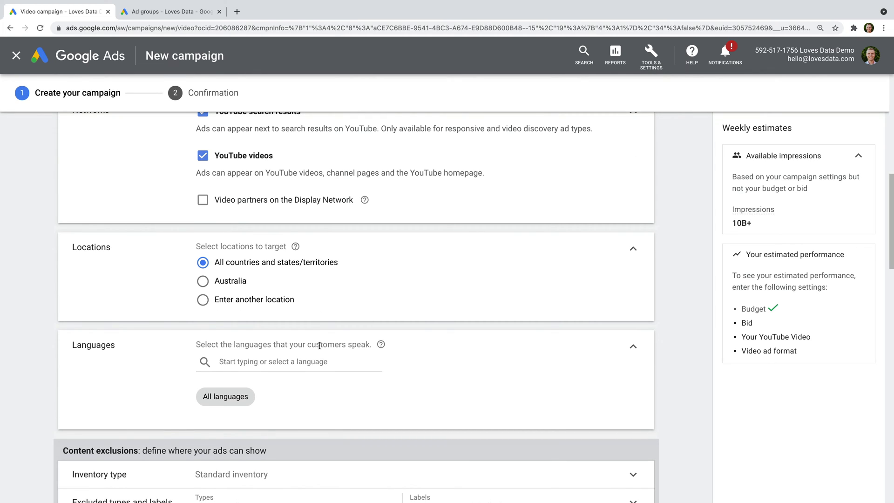
scroll(320, 347, down, 3)
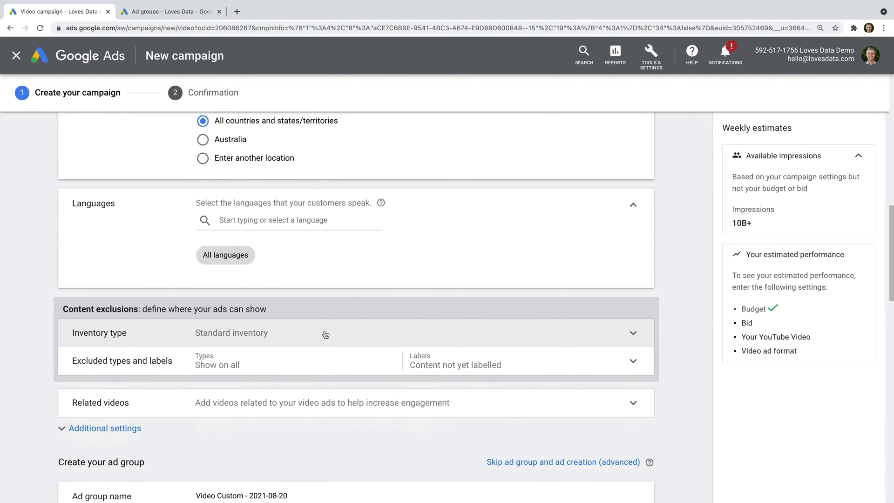
click(325, 335)
scroll(326, 334, down, 2)
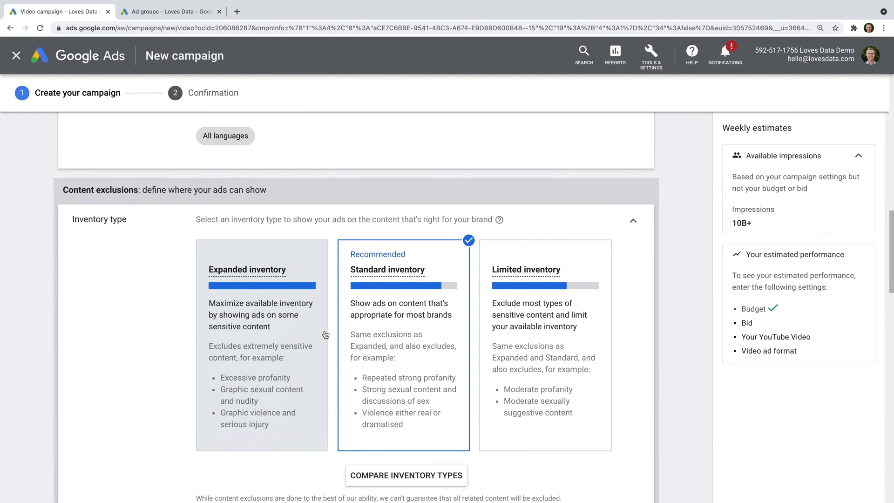
scroll(325, 334, down, 1)
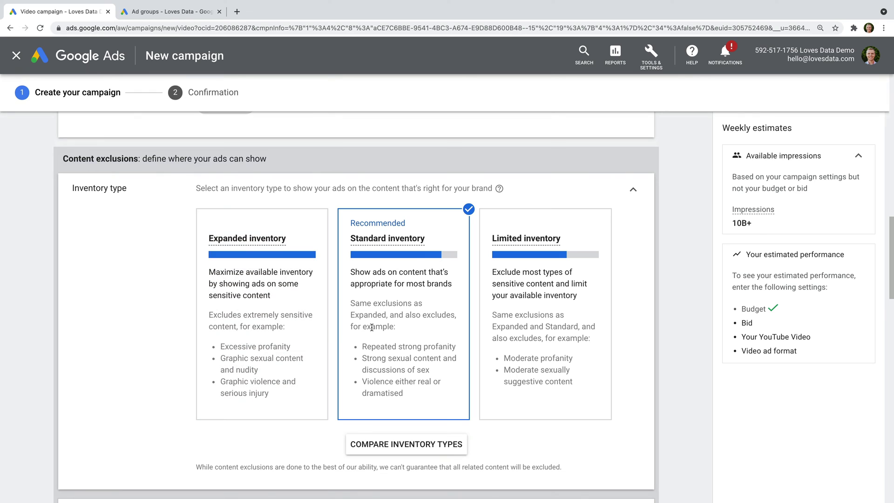
mouse_move(384, 246)
Step: Exclude the content types Embedded YouTube videos and Live streaming videos from the campaign
scroll(397, 291, down, 4)
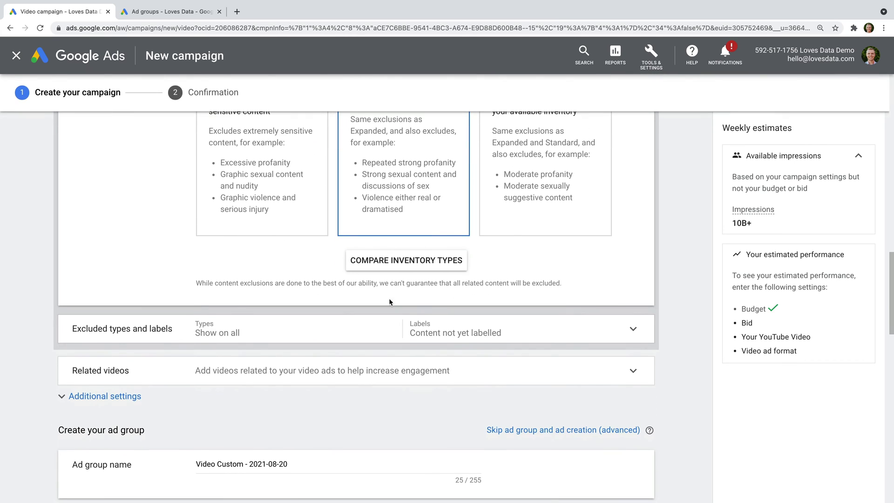
click(276, 333)
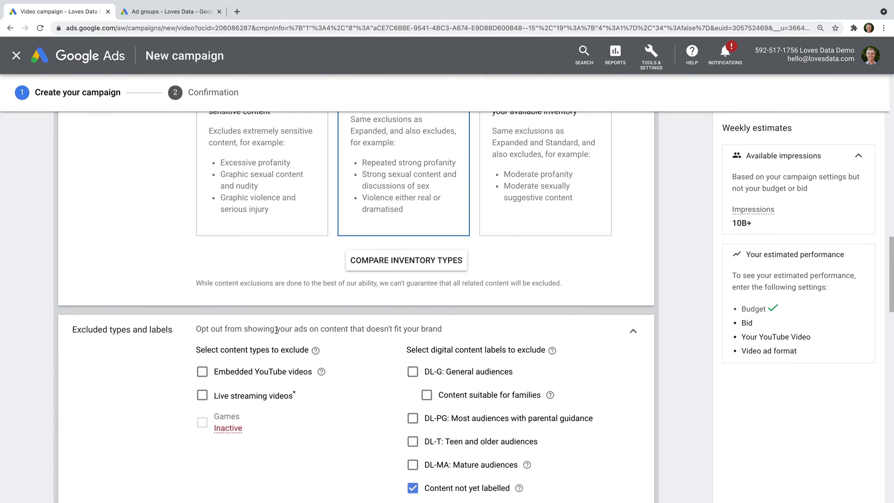
scroll(362, 345, down, 2)
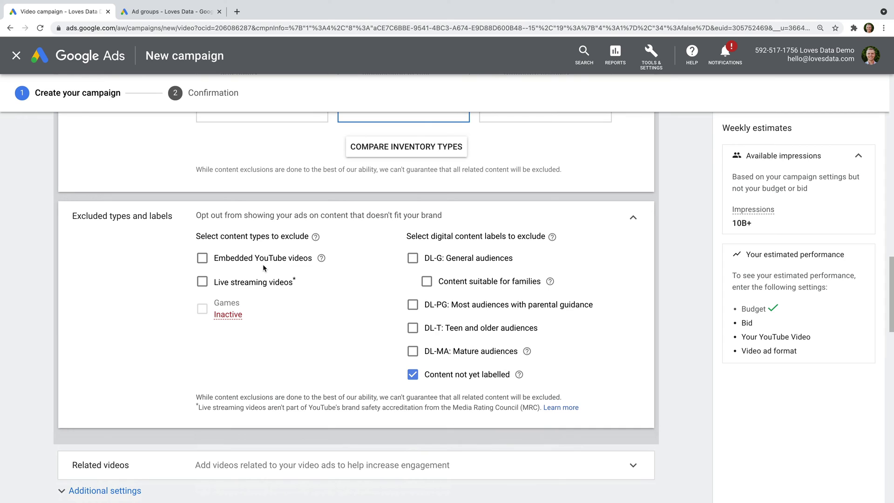
click(203, 260)
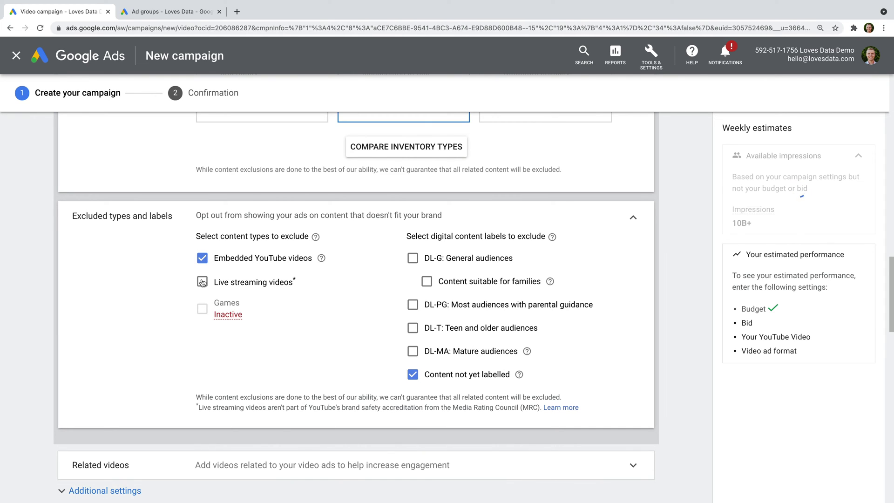
click(202, 282)
Step: Search the related videos for "loves data" and add Google Data Studio Tutorial for Beginners
scroll(256, 306, down, 3)
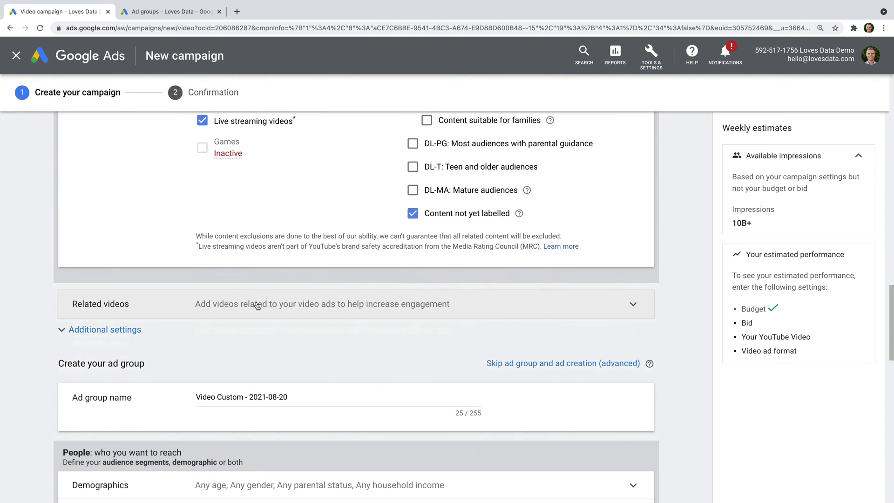
click(460, 308)
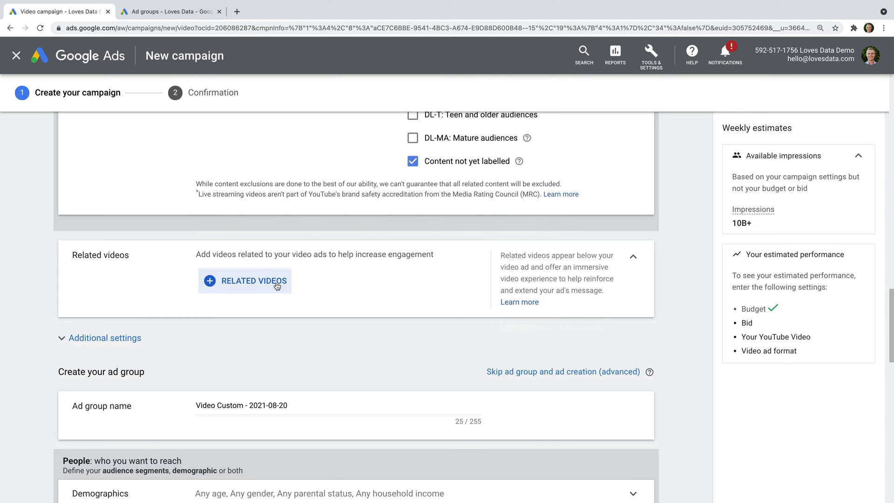
click(277, 286)
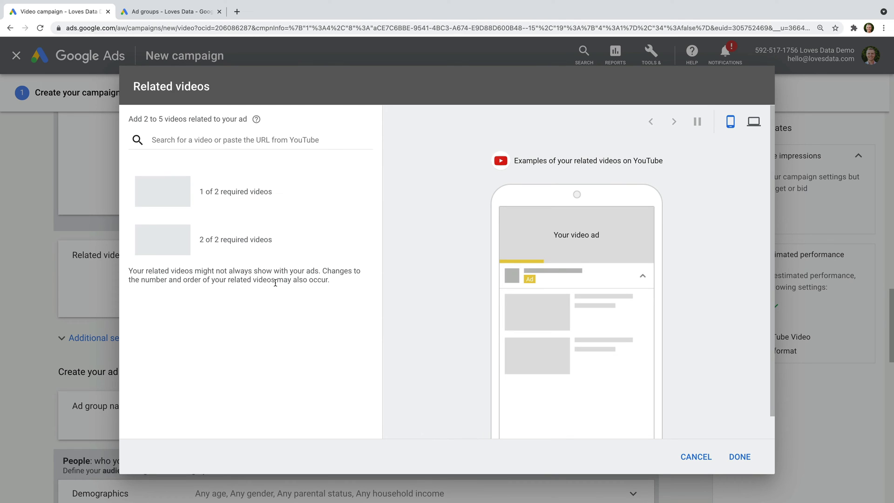
click(223, 140)
text(loves data)
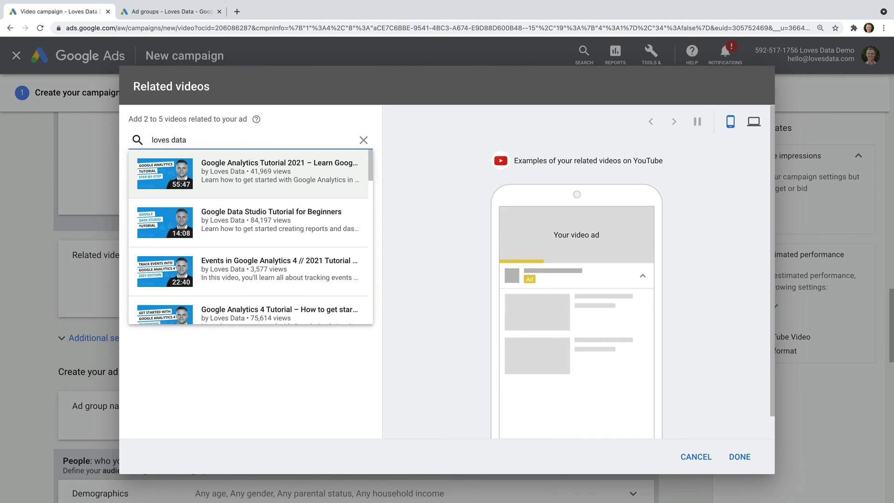
click(305, 225)
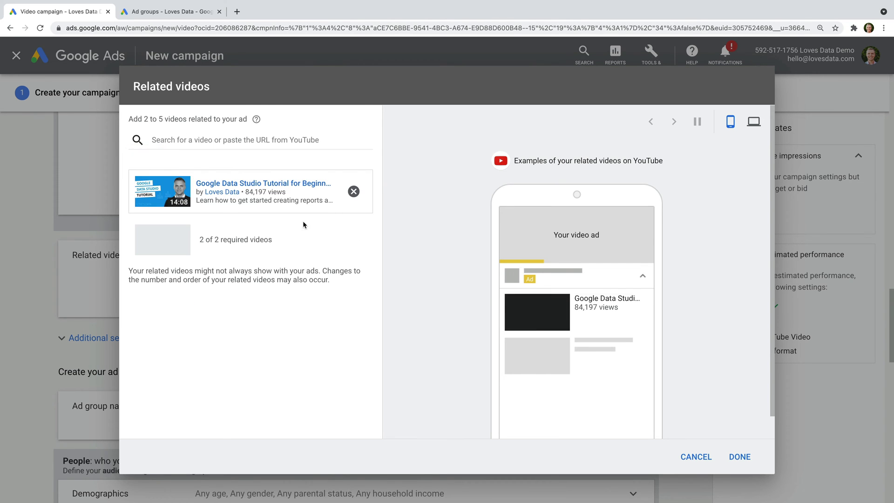
Step: Add Google Analytics Tutorial 2021 and Google Analytics 4 Tutorial as related videos, searching for "loves data" each time
text(loves data)
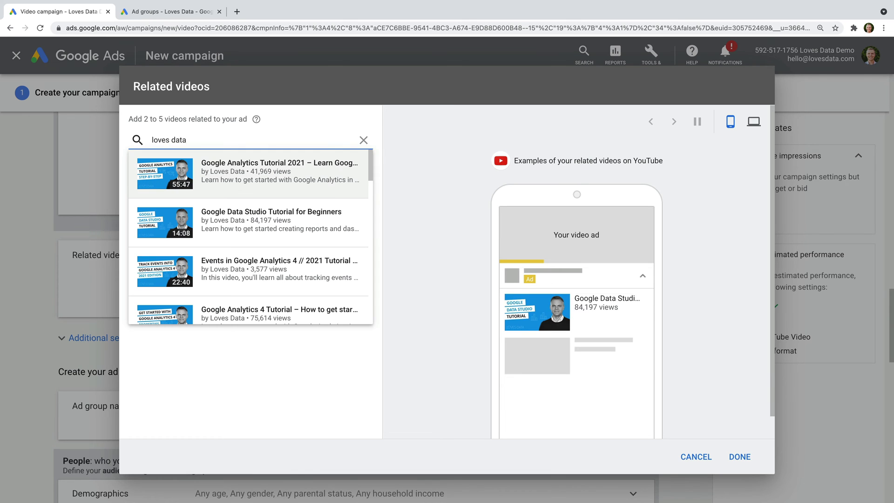
click(245, 166)
click(234, 148)
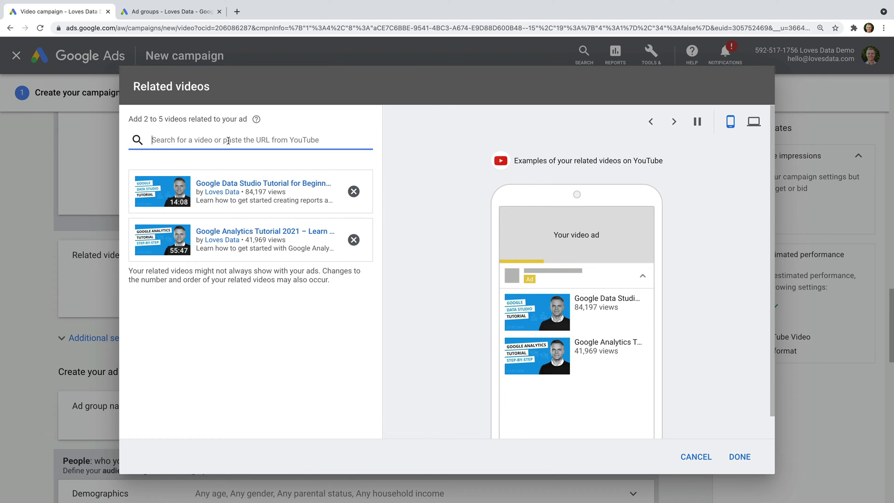
text(loves data)
scroll(275, 223, down, 3)
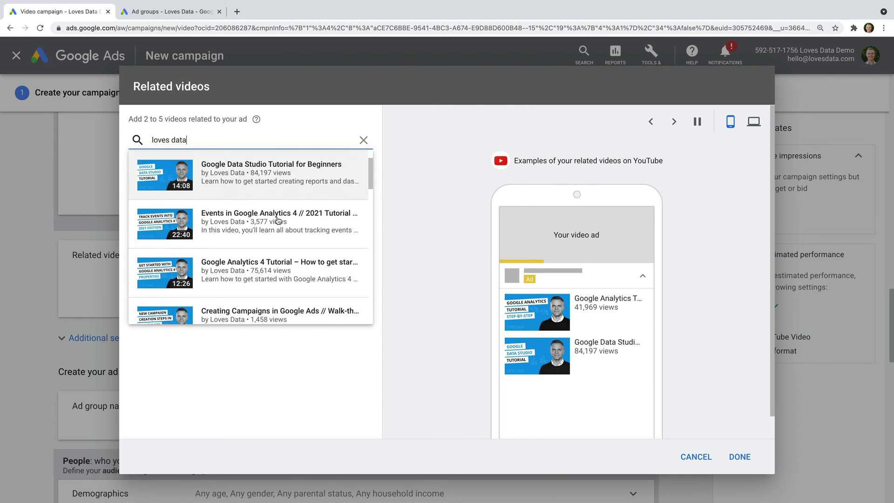
click(275, 240)
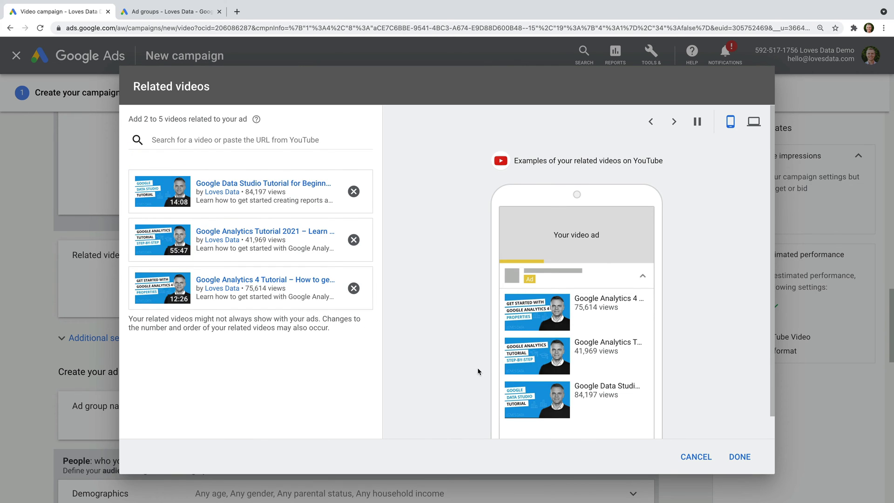
Step: Confirm the three related videos and name the ad group Discovery
click(742, 457)
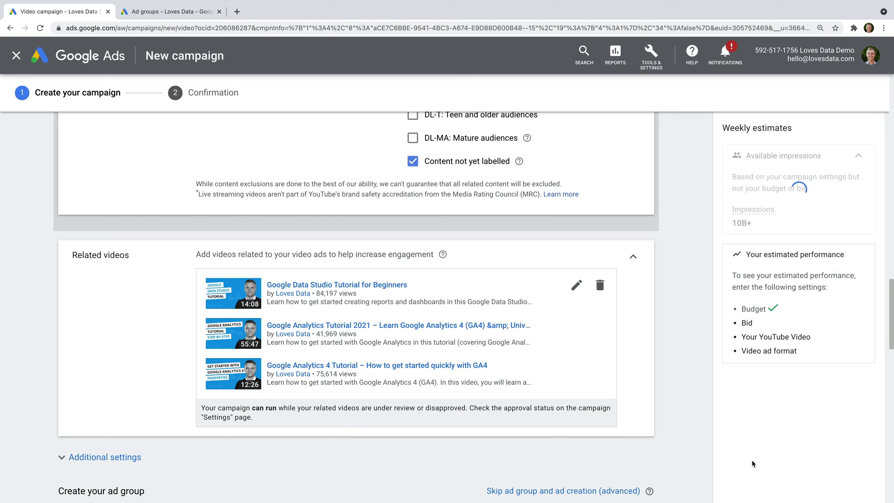
scroll(467, 450, down, 2)
scroll(468, 450, down, 3)
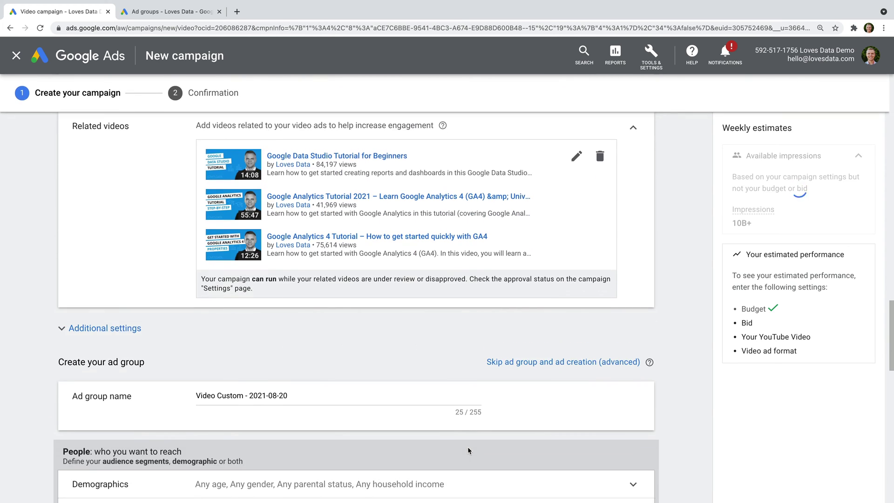
drag(286, 327, 192, 331)
text(Discovery)
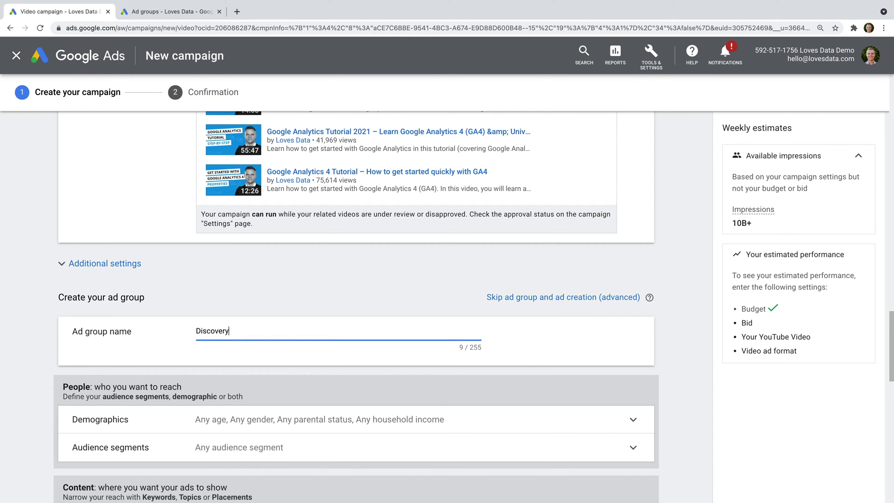
Step: Set the ad group's maximum CPV bid to $0.50
scroll(231, 351, down, 5)
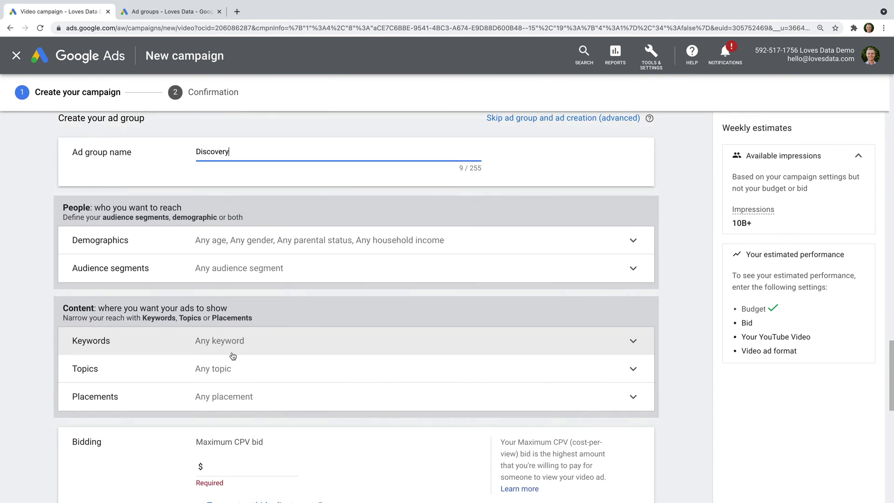
scroll(233, 356, down, 2)
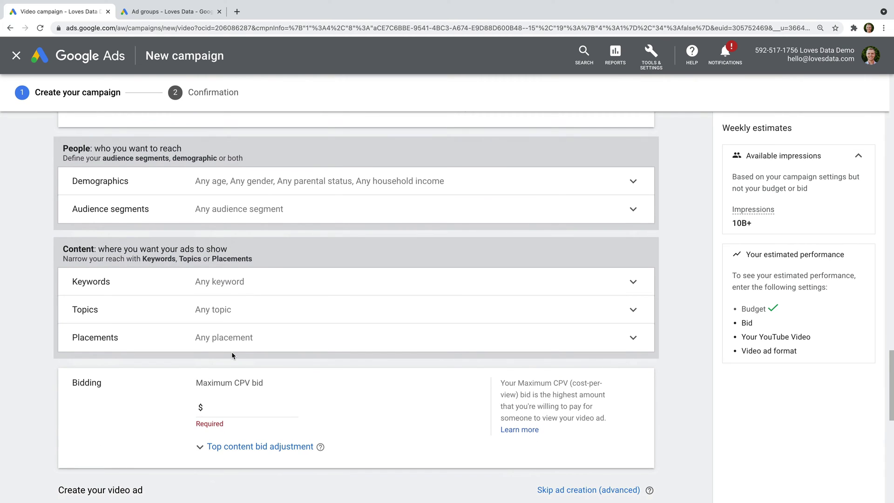
scroll(232, 355, down, 2)
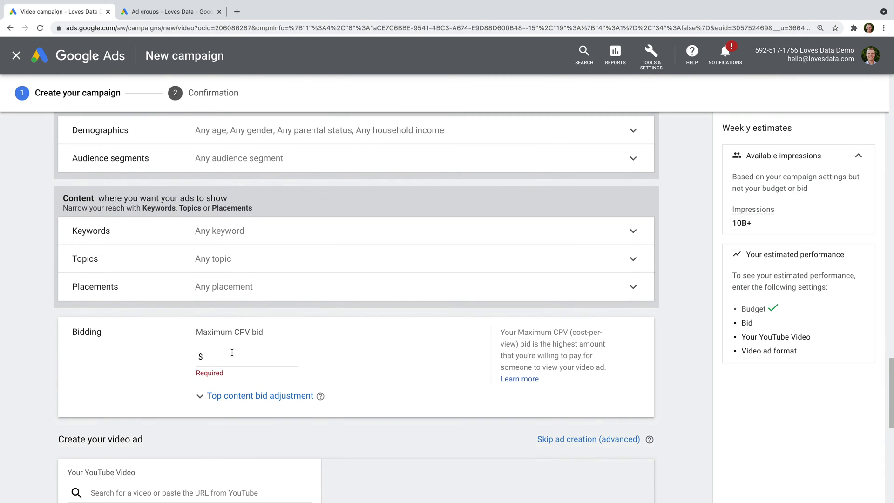
scroll(231, 352, down, 1)
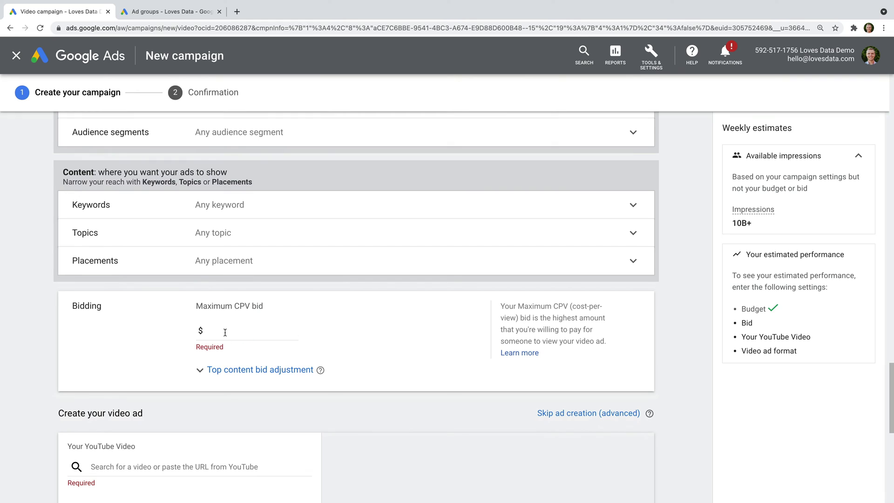
click(225, 332)
text(0.50)
click(387, 347)
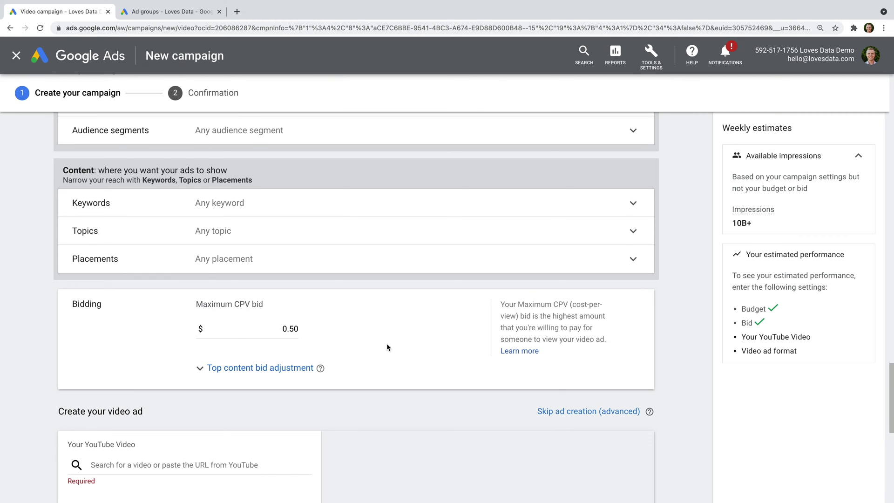
Step: Search for "loves data squarespace" and choose the 9:07 video Install Google Analytics on Squarespace for the ad
scroll(387, 347, down, 5)
scroll(387, 347, down, 1)
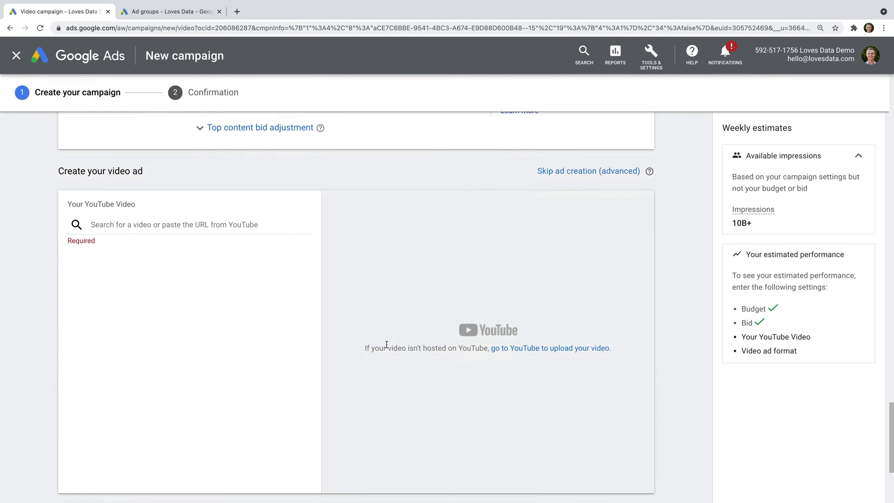
click(157, 225)
text(loves data )
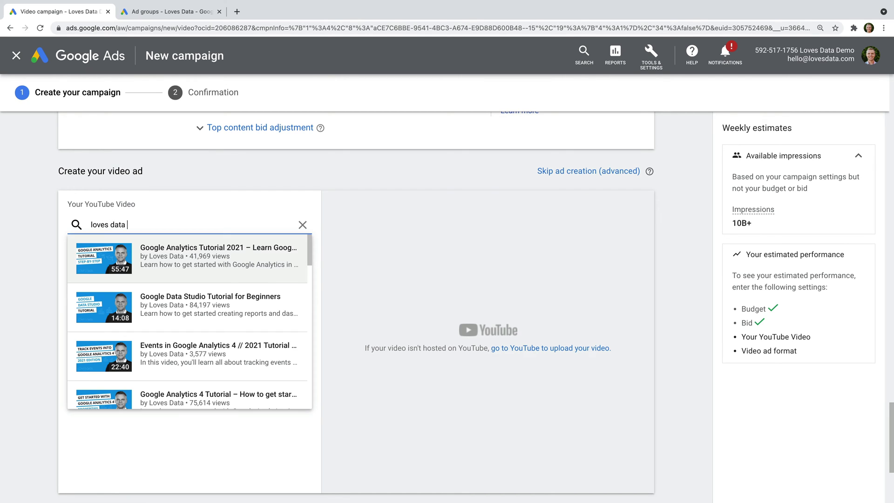
text(squarespace)
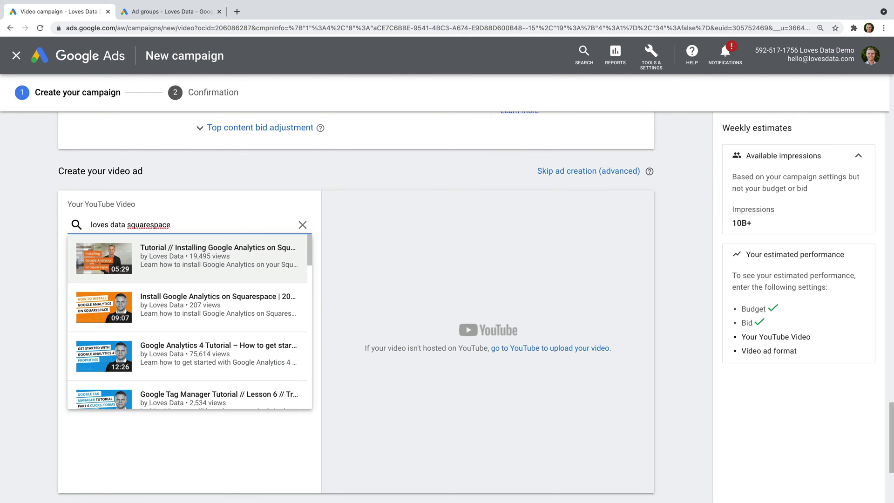
click(165, 298)
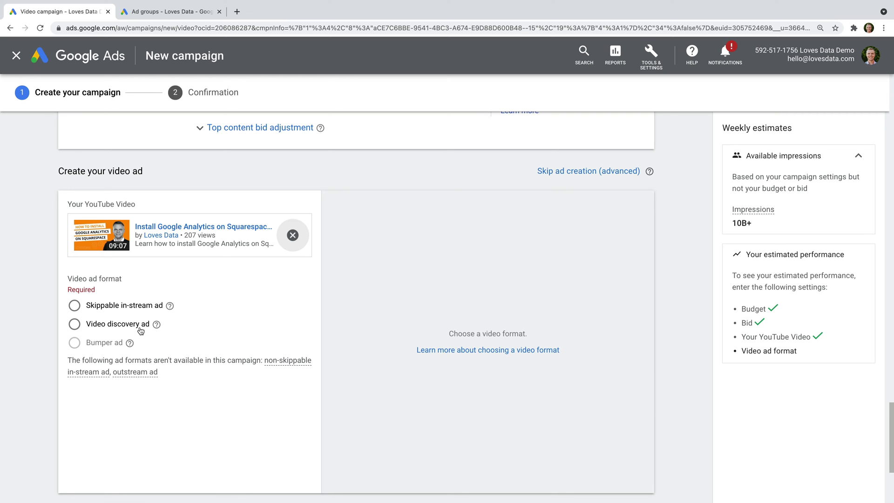
Step: Choose the Video discovery ad format and look over its thumbnail, headline and description fields
mouse_move(103, 348)
click(138, 327)
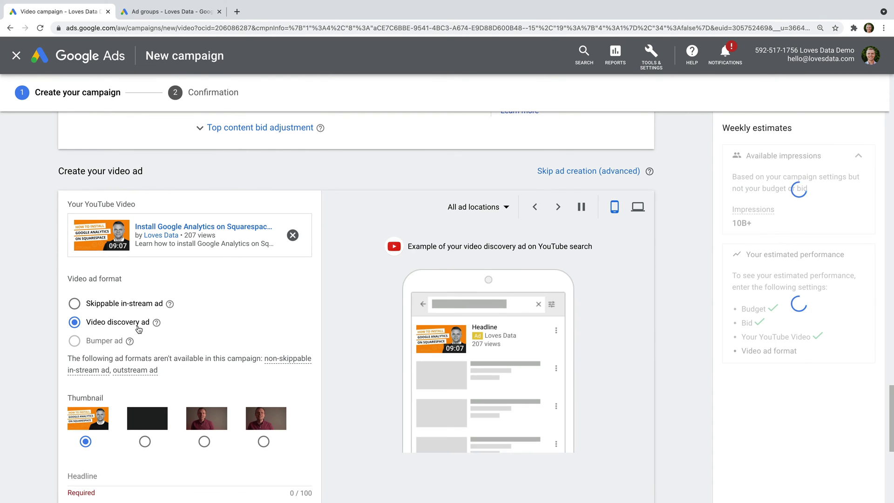
scroll(205, 337, down, 3)
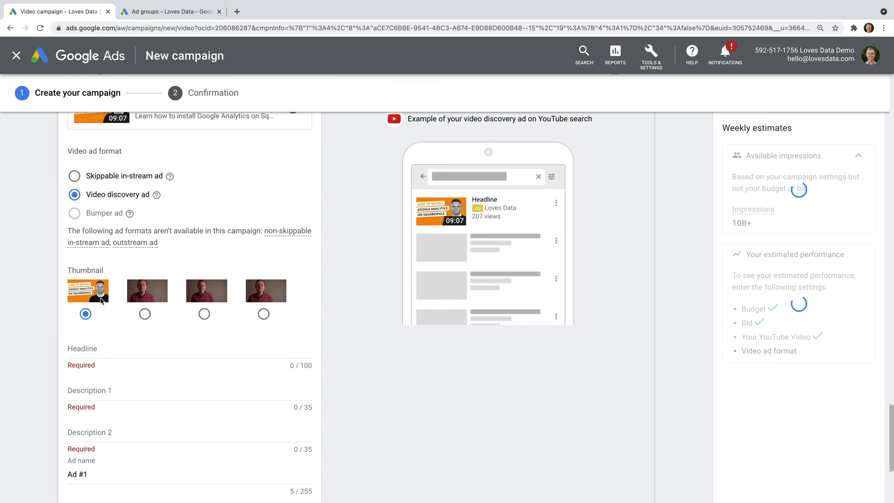
scroll(101, 300, up, 1)
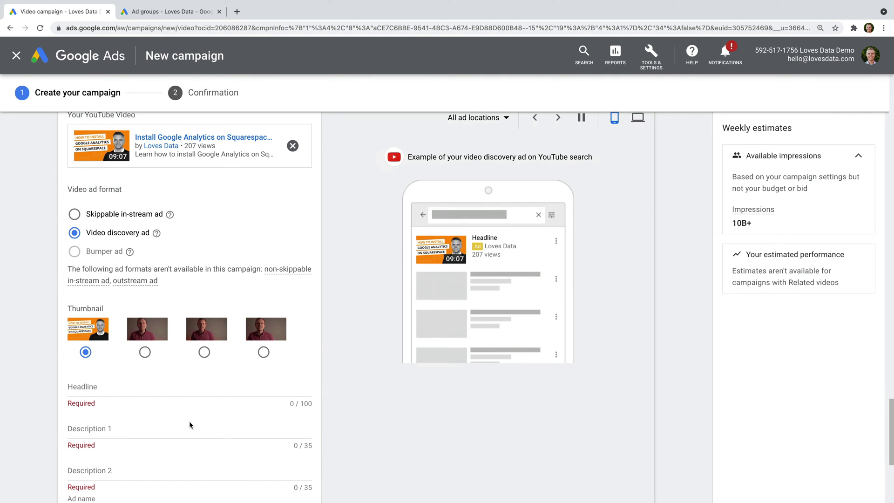
click(299, 403)
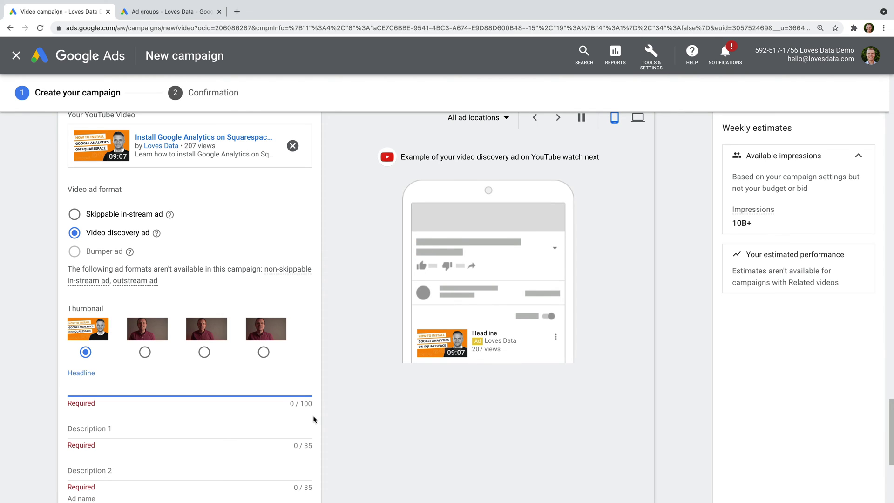
click(310, 440)
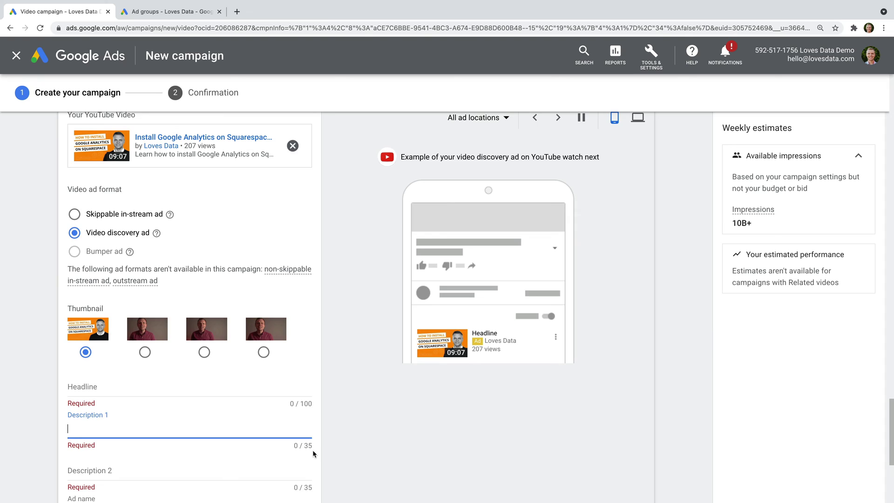
Step: Open the ad's video on YouTube, pause playback and copy the full video title
click(214, 145)
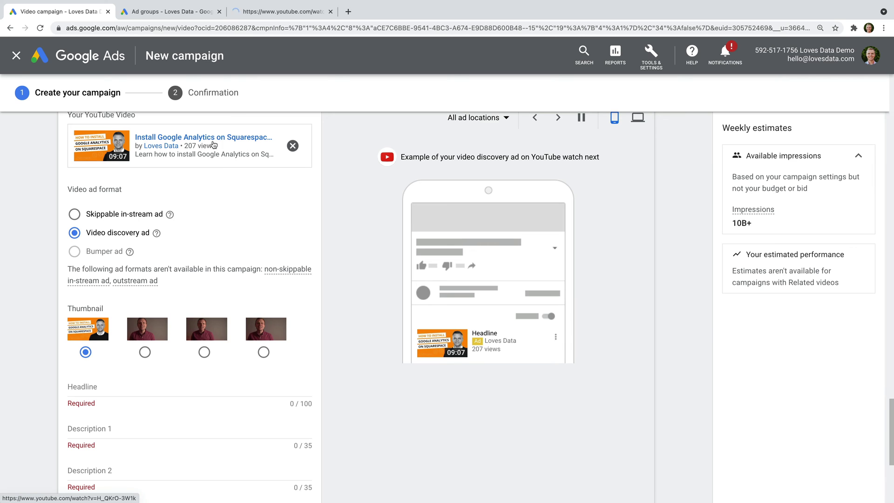
click(303, 14)
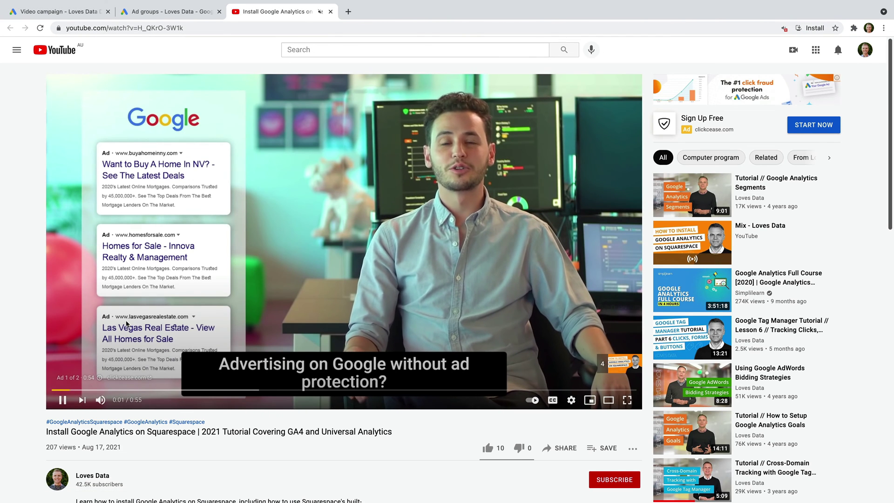
click(62, 400)
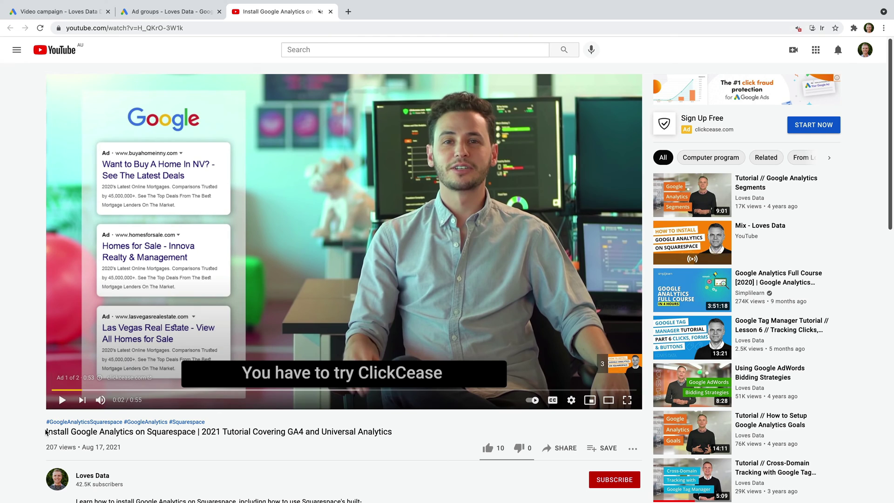
drag(50, 431, 397, 435)
key(ctrl+c)
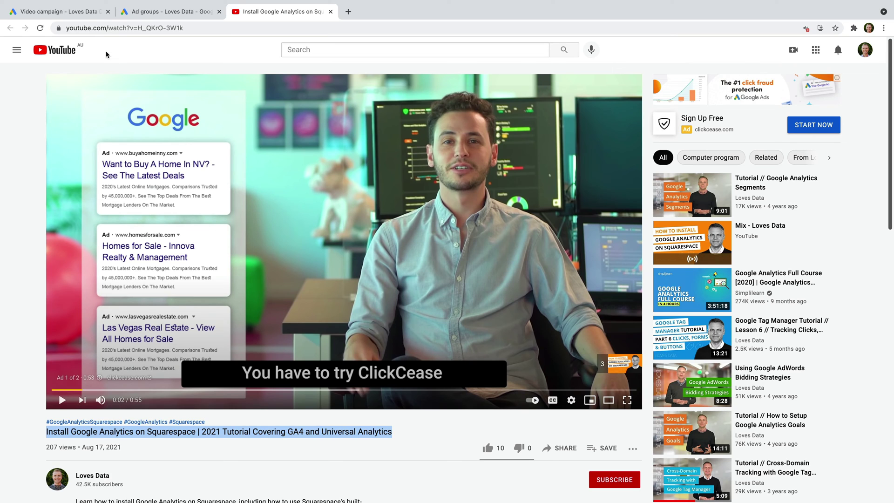
Step: Return to the Google Ads campaign draft and paste the copied video title as the ad's headline
click(84, 14)
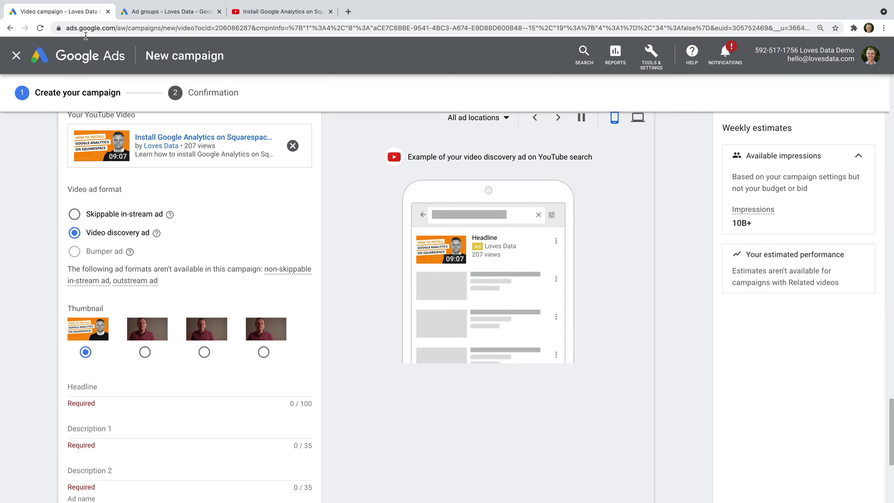
click(116, 387)
key(ctrl+v)
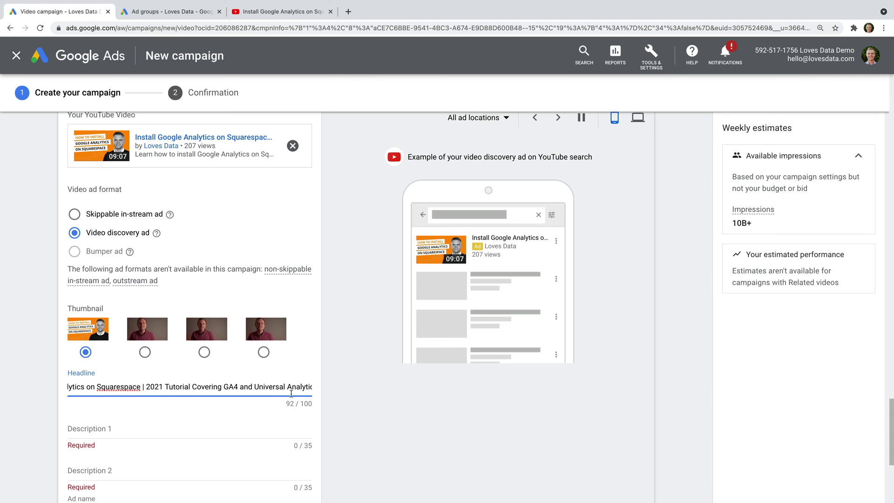
Step: Switch to the YouTube video page and copy "Learn how to install Google Analytics on Squarespace" from its description
click(282, 13)
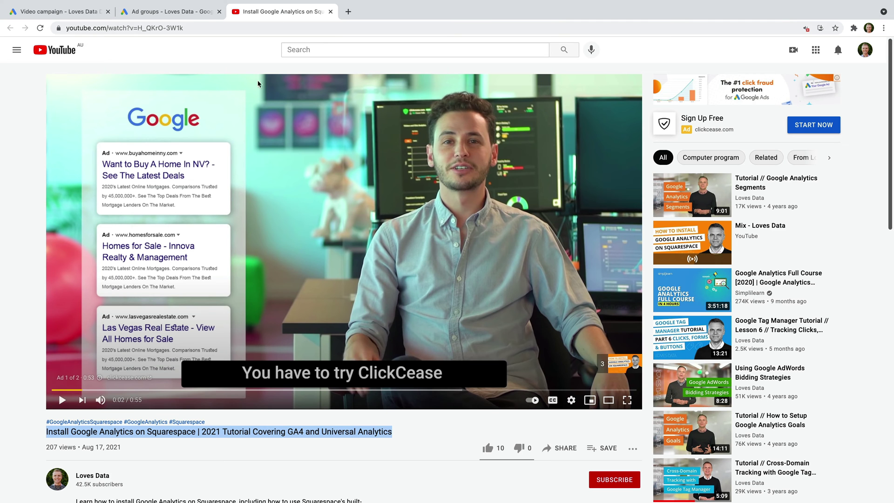
scroll(274, 414, down, 2)
scroll(283, 433, down, 2)
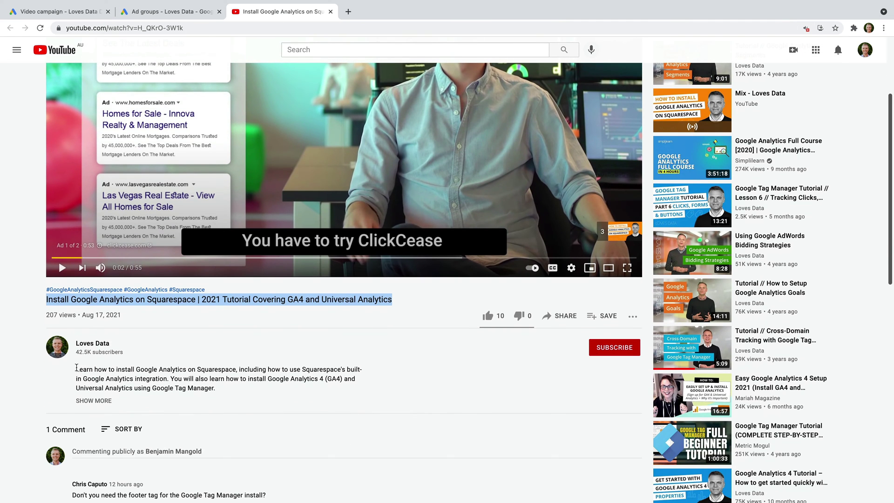
drag(76, 369, 176, 365)
drag(226, 367, 236, 368)
key(super+c)
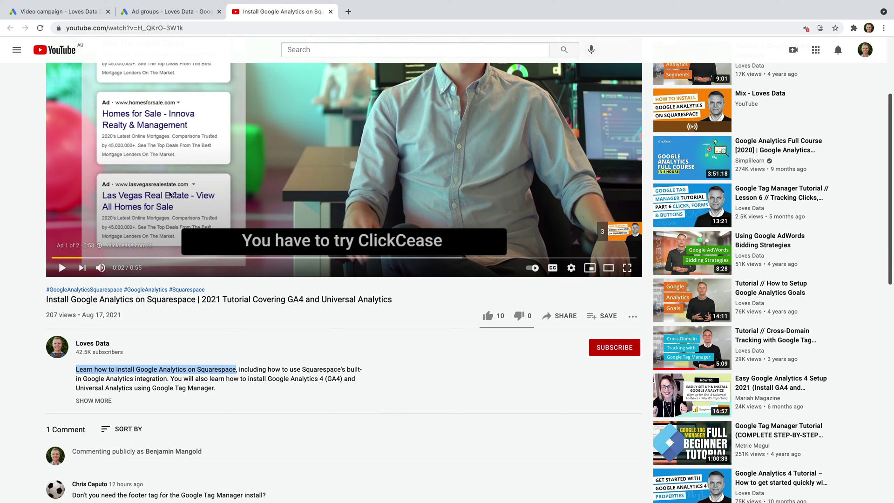
Step: Return to the Google Ads campaign draft and paste the copied description text into Description 1
click(91, 13)
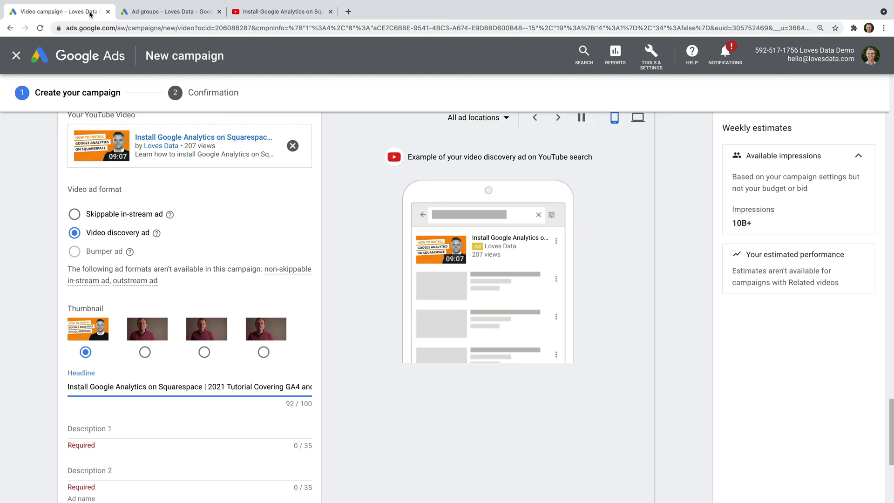
scroll(161, 309, down, 3)
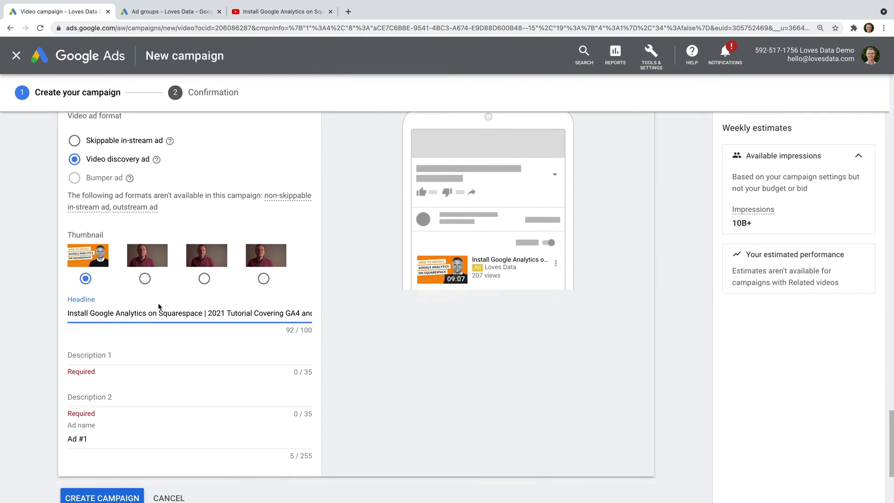
click(106, 356)
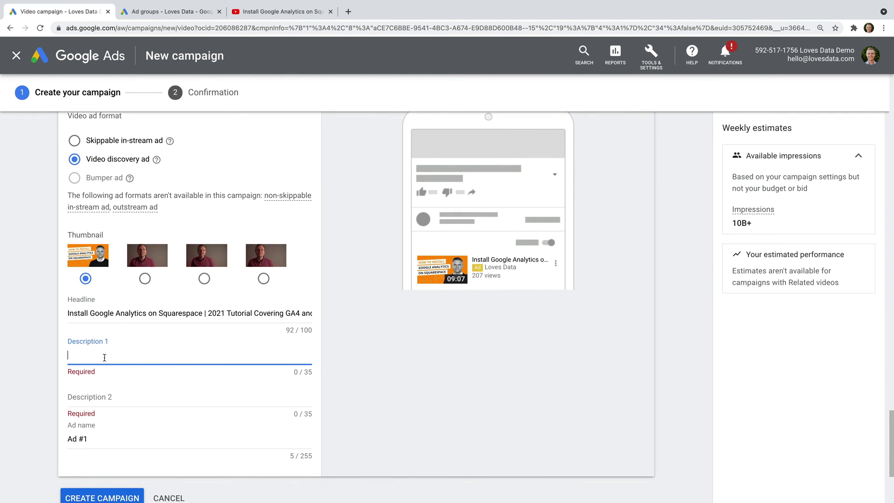
key(super+v)
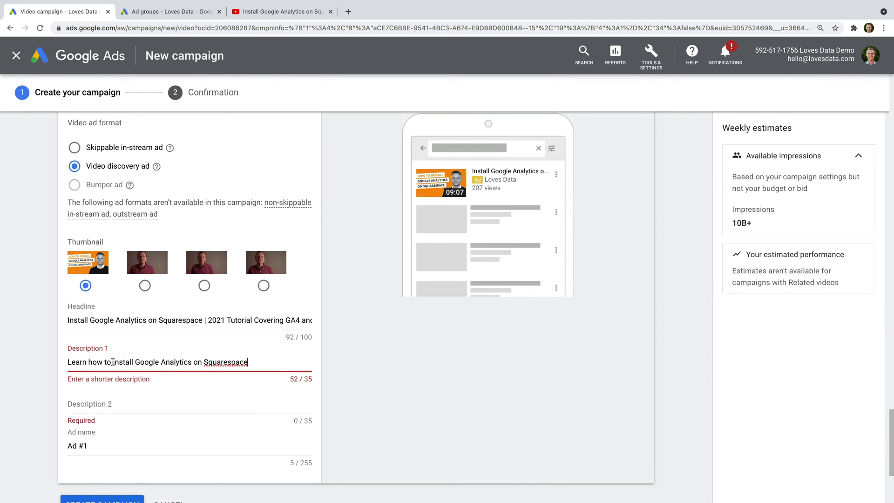
Step: Shorten Description 1 to "Google Analytics on Squarespace"
drag(114, 362, 55, 366)
text(I)
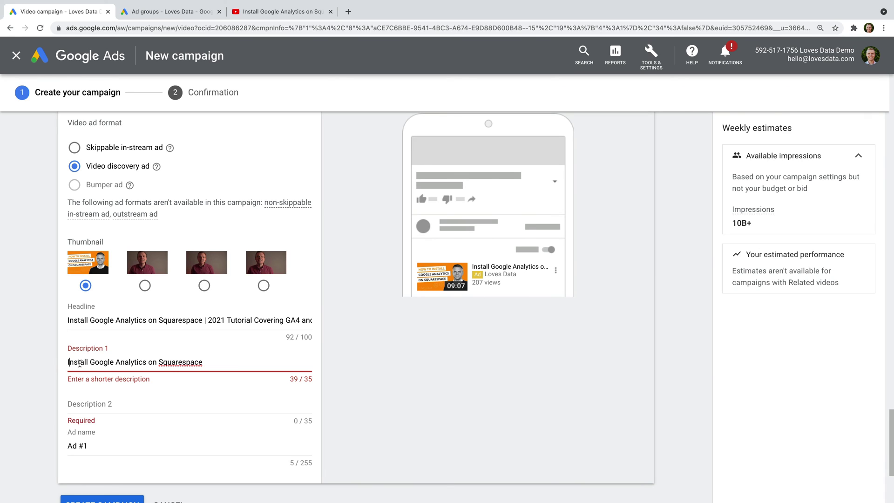
drag(89, 363, 65, 366)
key(BackSpace)
Step: Enter "Learn How To Get Started Quickly" as Description 2 of the ad
scroll(93, 386, down, 1)
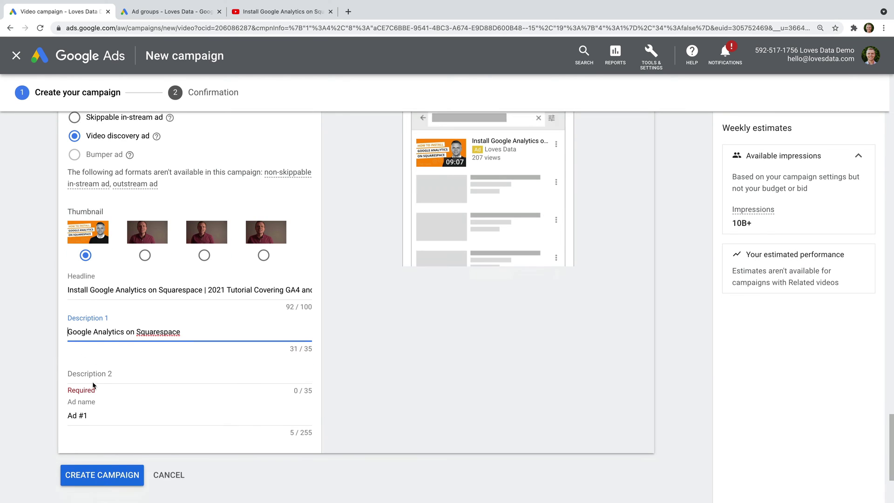
click(89, 365)
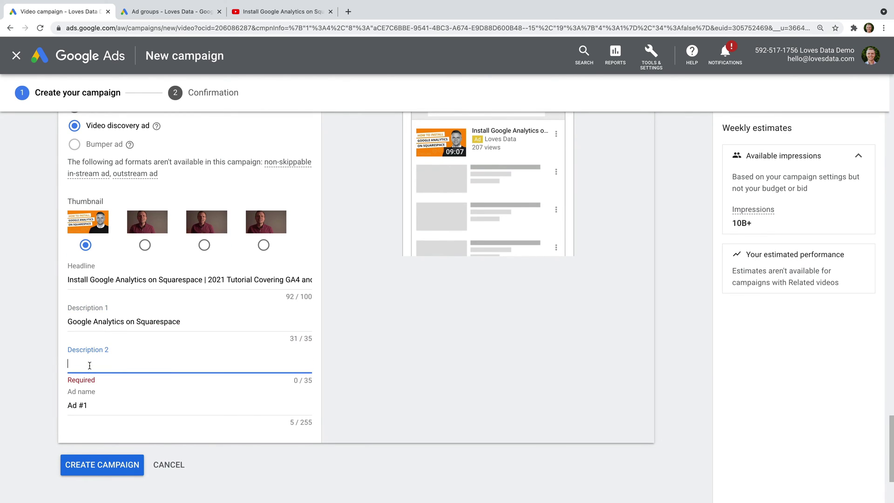
text(Learn How To Ge)
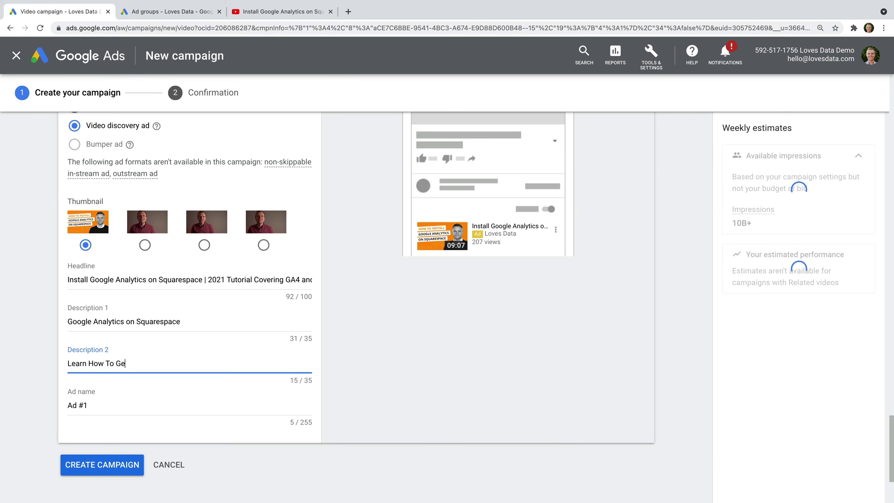
text(t Started Quickly)
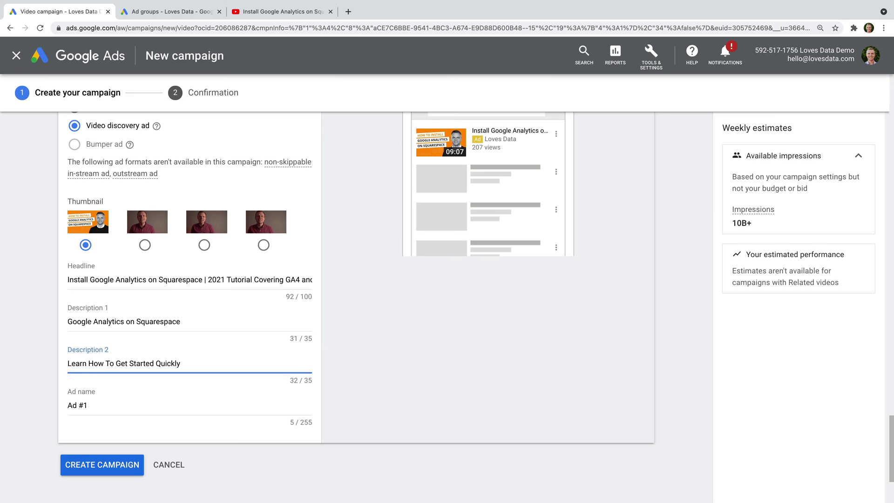
Step: Name the video discovery ad "GA Squarespace"
drag(99, 406, 66, 408)
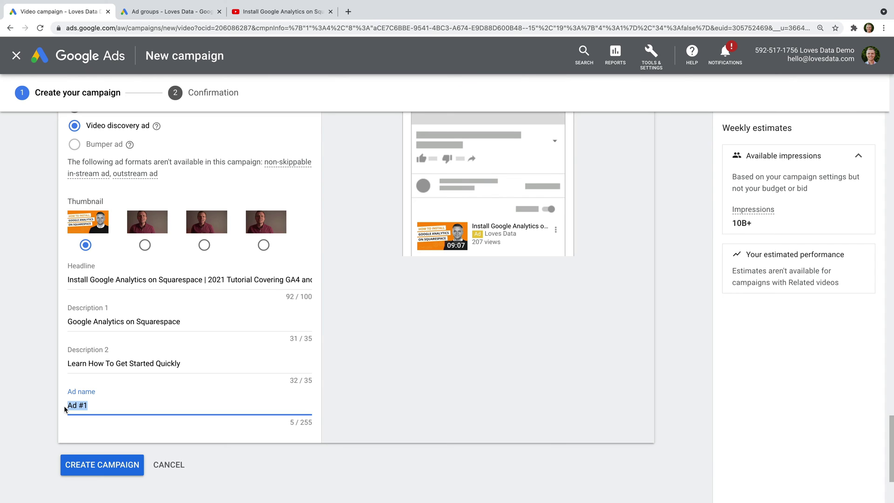
text(GA Squarespace)
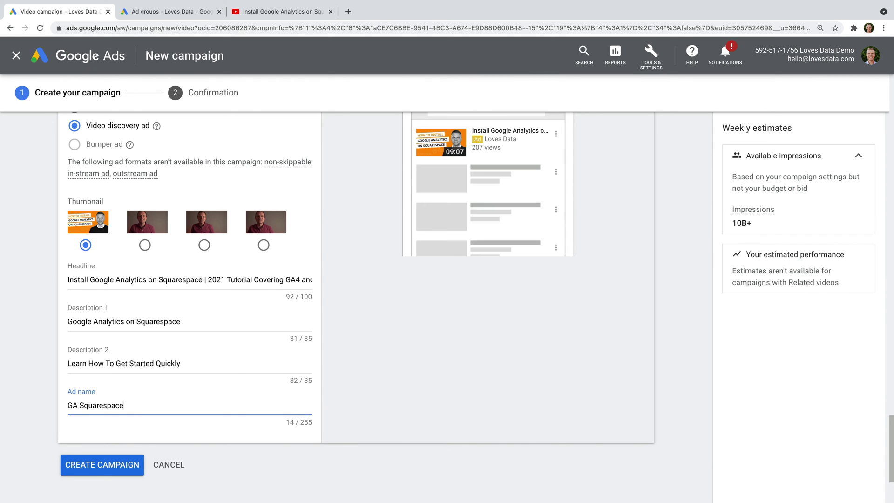
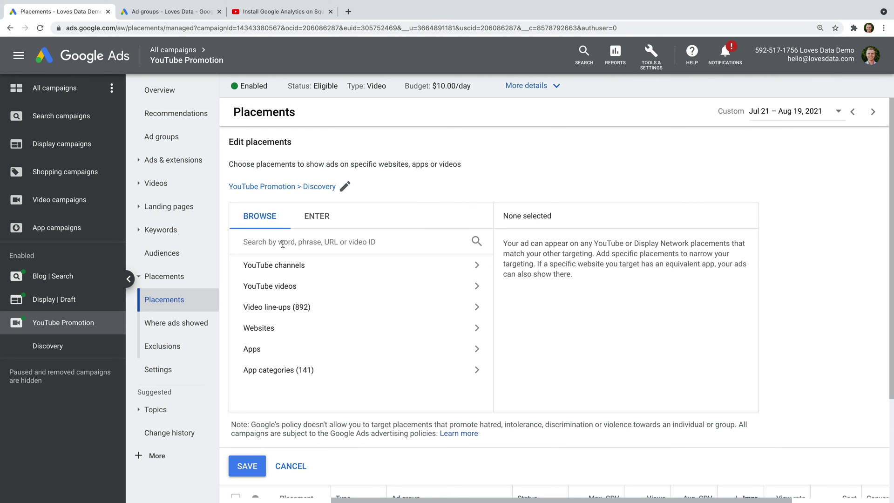
click(312, 242)
text(https://www.youtube.com/watch?v=u-DnVBrzeLs)
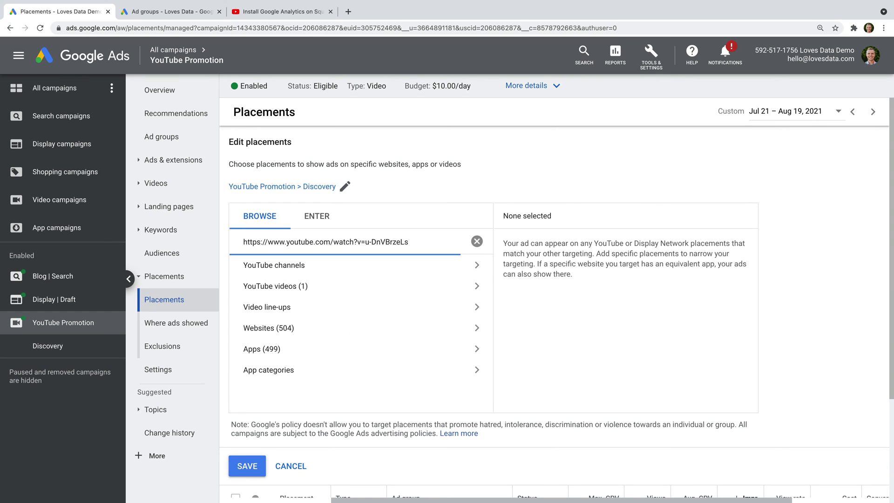
click(301, 285)
click(251, 303)
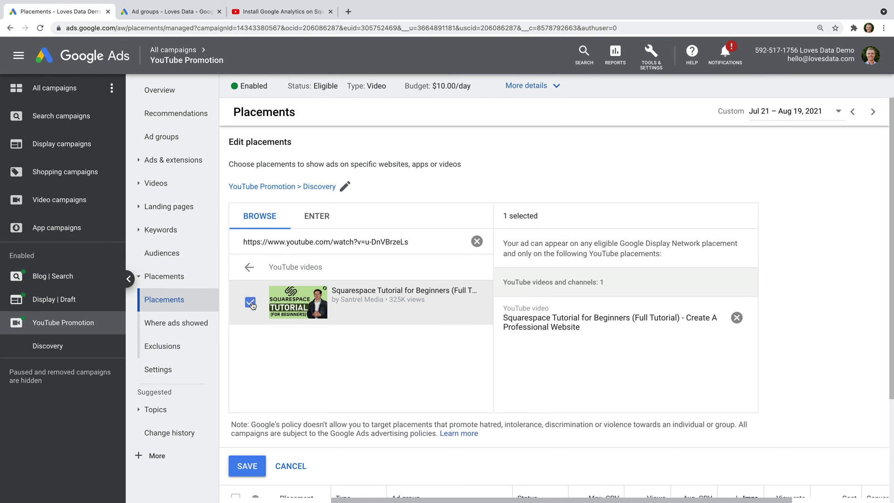
click(476, 241)
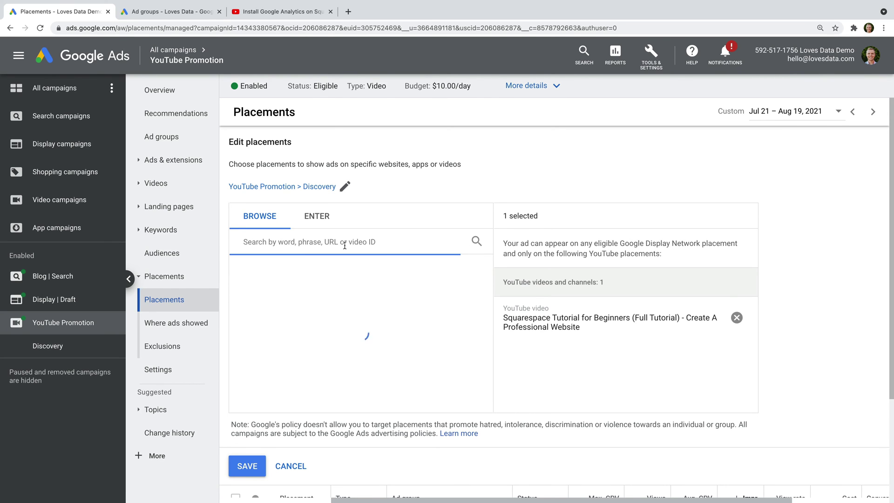
text(https://www.youtube.com/watch?v=f7q6eFnEZ7Y)
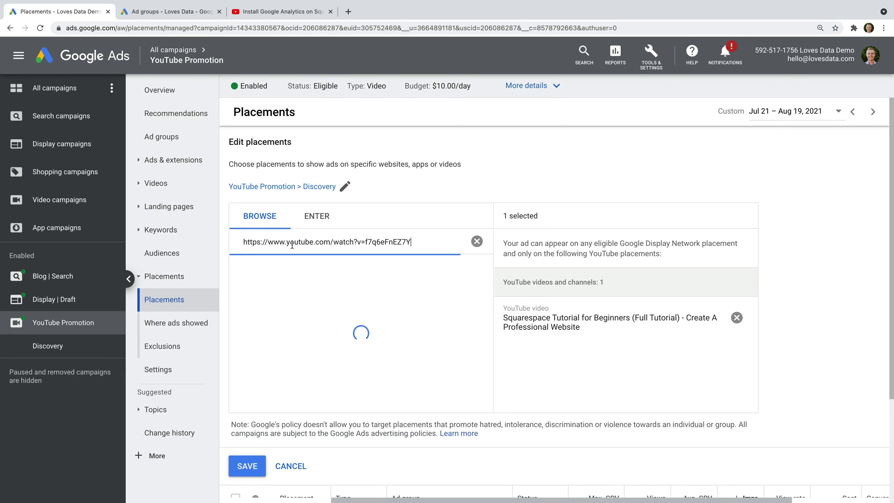
click(271, 281)
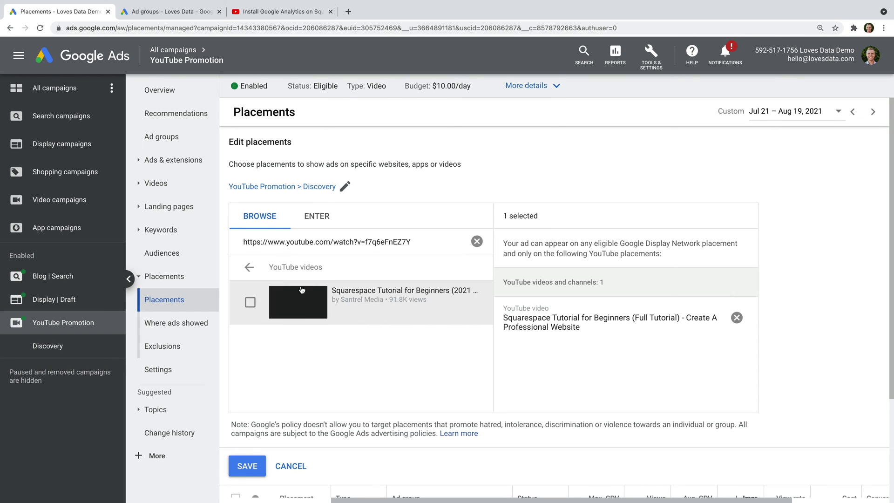
click(251, 304)
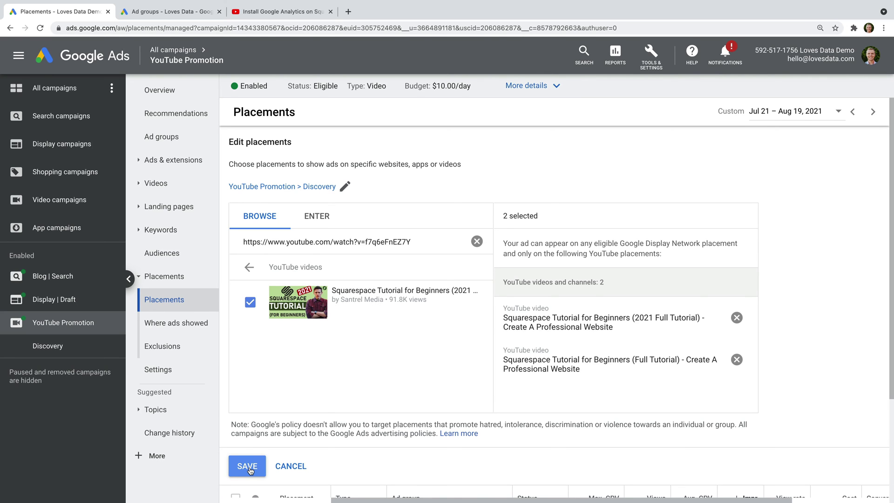
click(296, 471)
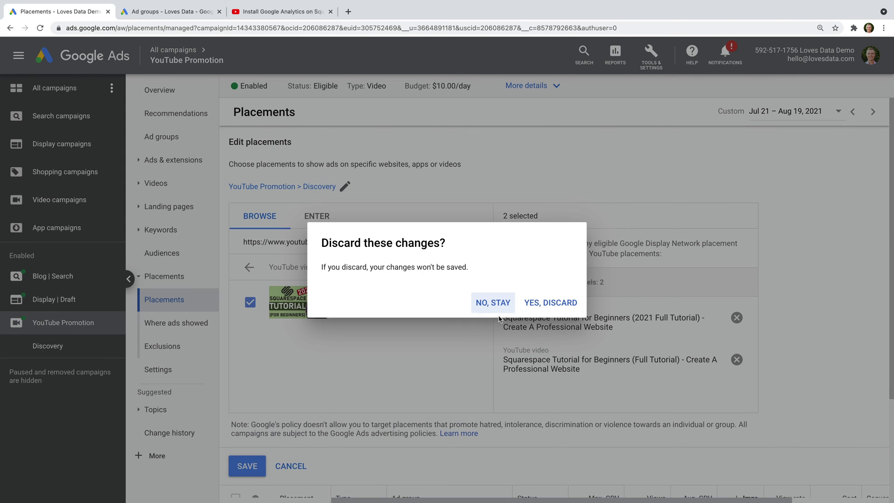
click(537, 303)
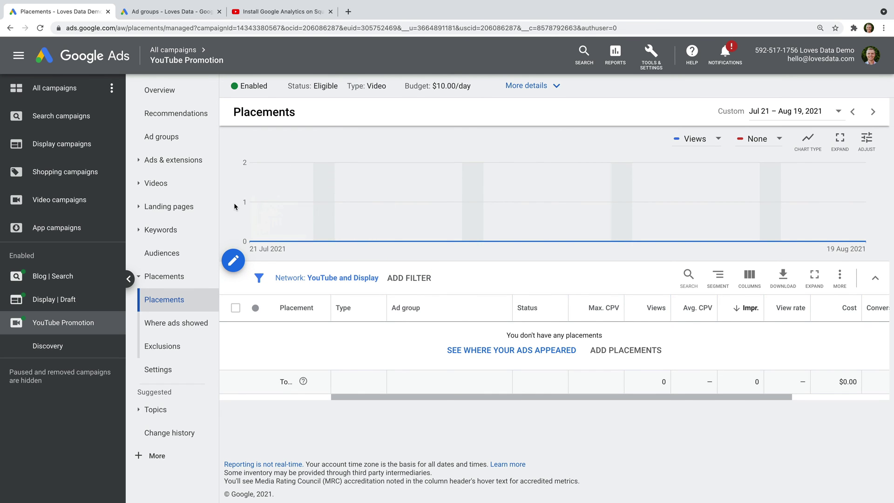
Step: Start a new video ad in the YouTube Promotion campaign's Discovery ad group and search for its YouTube video with "lovesdata"
click(164, 165)
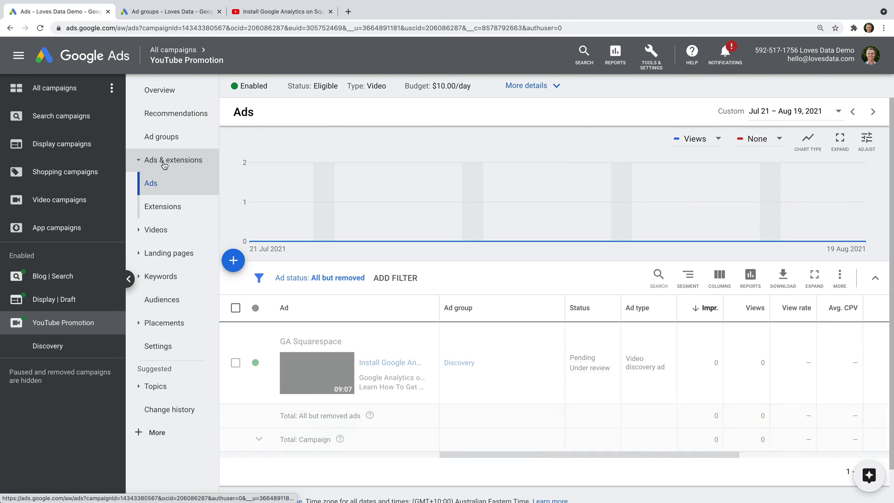
click(236, 264)
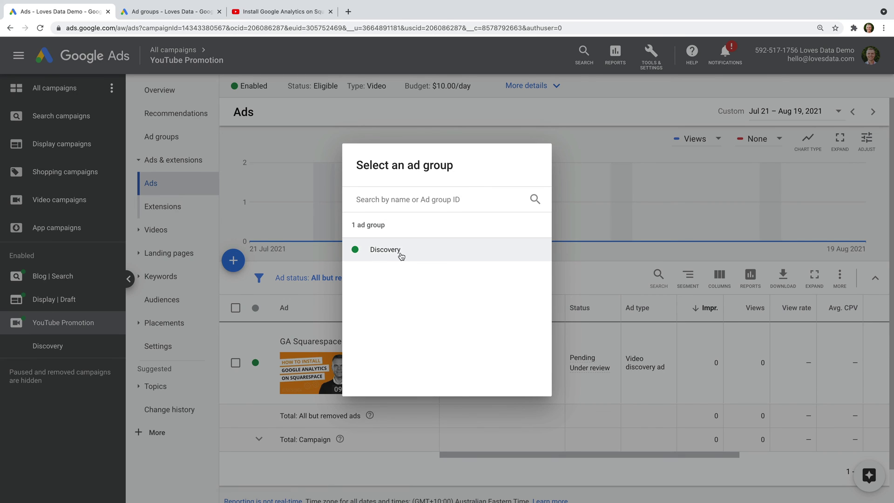
click(400, 253)
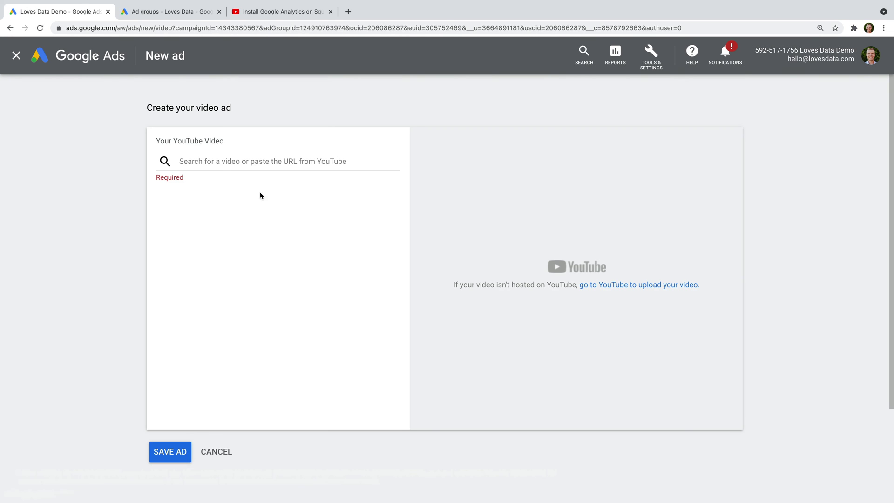
click(218, 163)
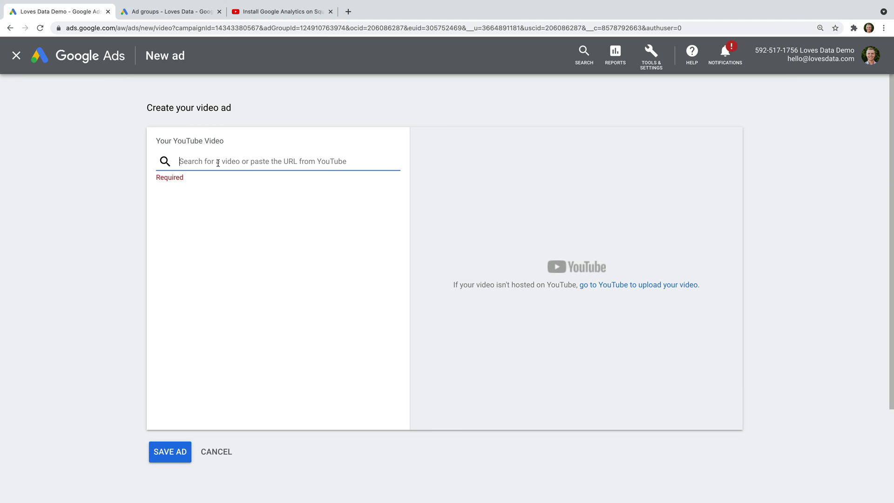
text(lovesdata)
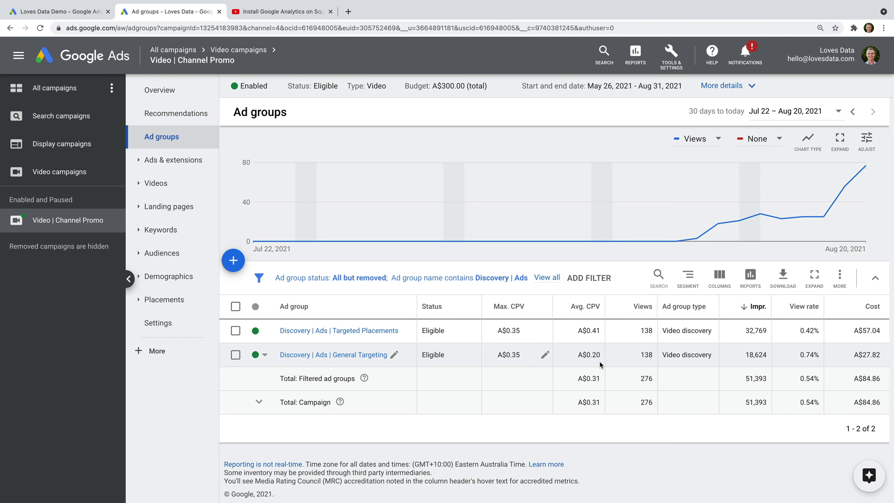
Step: Open the Discovery | Ads | General Targeting ad group and compare its ads' impressions, views, view rate, average CPV and cost
click(332, 359)
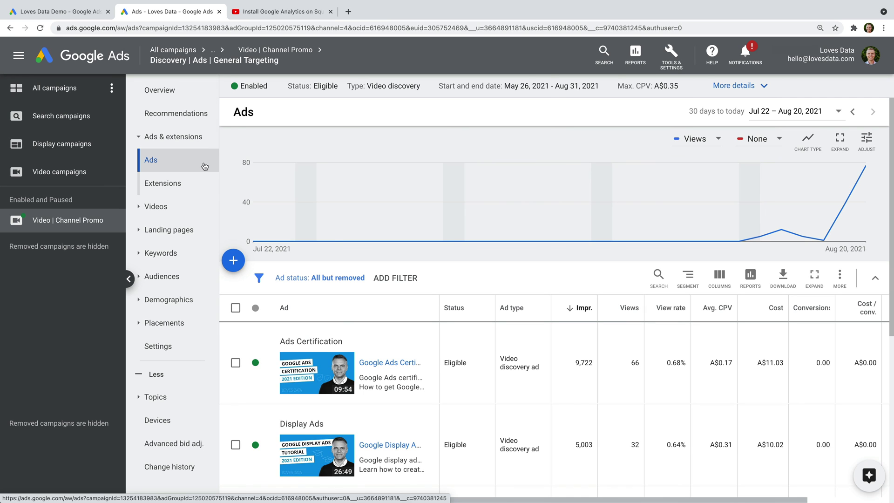
scroll(441, 342, down, 1)
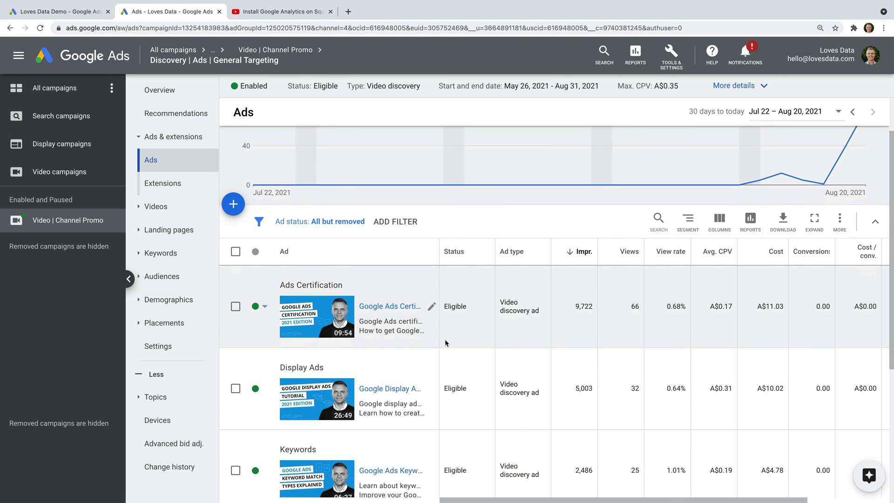
scroll(605, 333, right, 3)
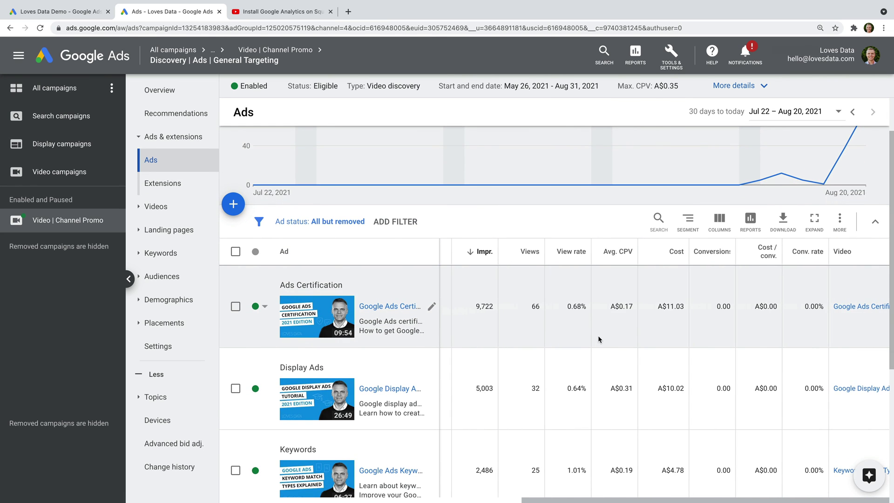
scroll(601, 337, down, 1)
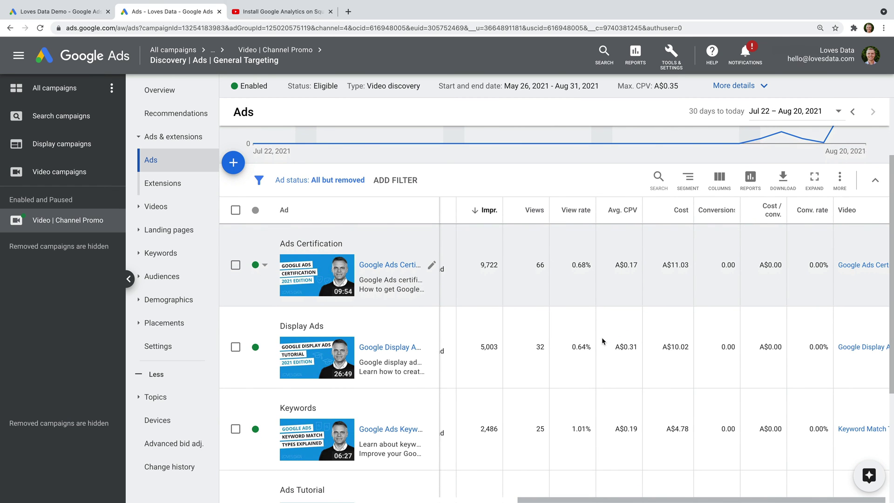
scroll(601, 337, down, 1)
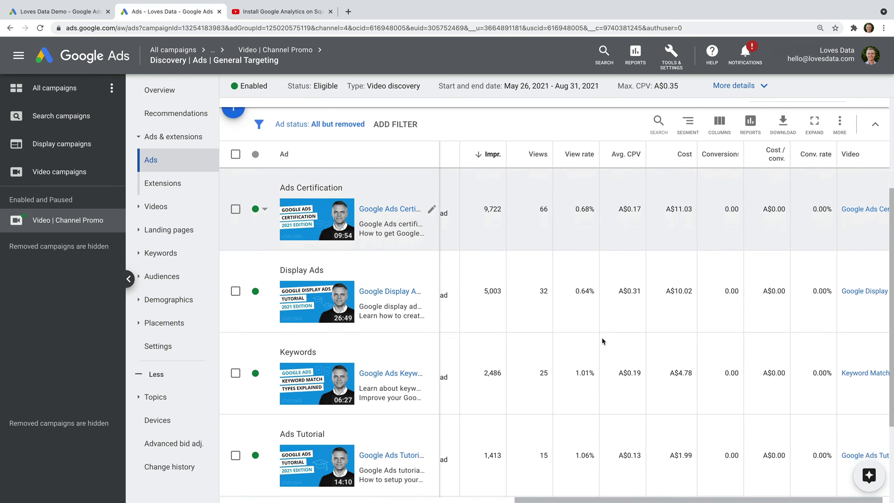
scroll(602, 337, down, 1)
scroll(601, 337, left, 3)
scroll(601, 337, down, 1)
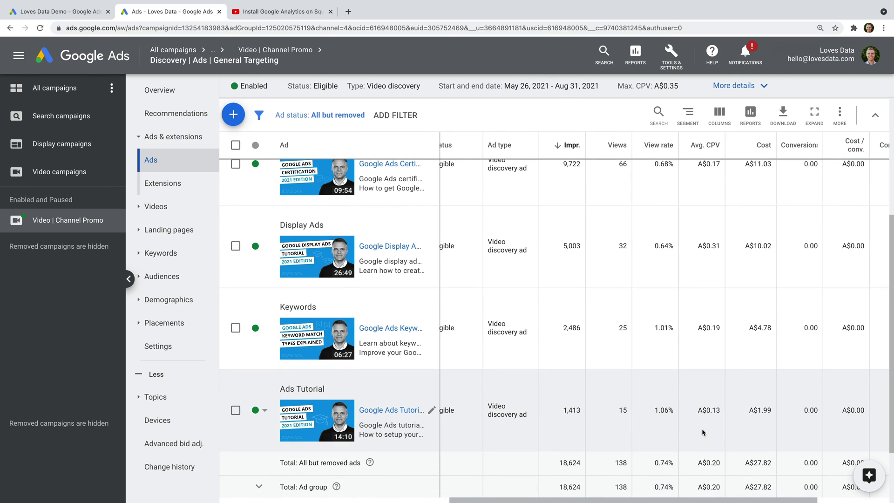
scroll(666, 423, up, 1)
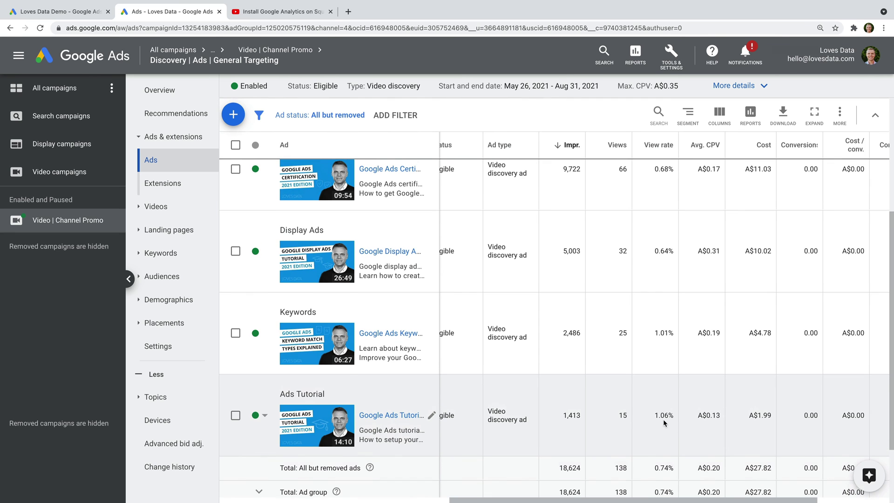